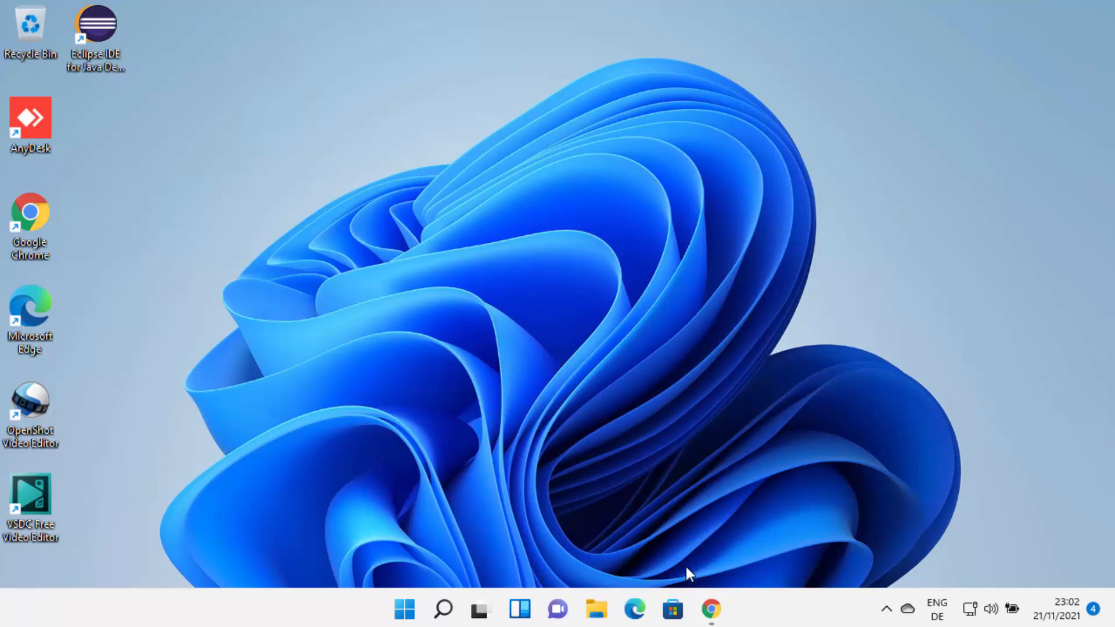
Switch to Chrome and open the Apache NetBeans Releases page from the Google results
click(711, 609)
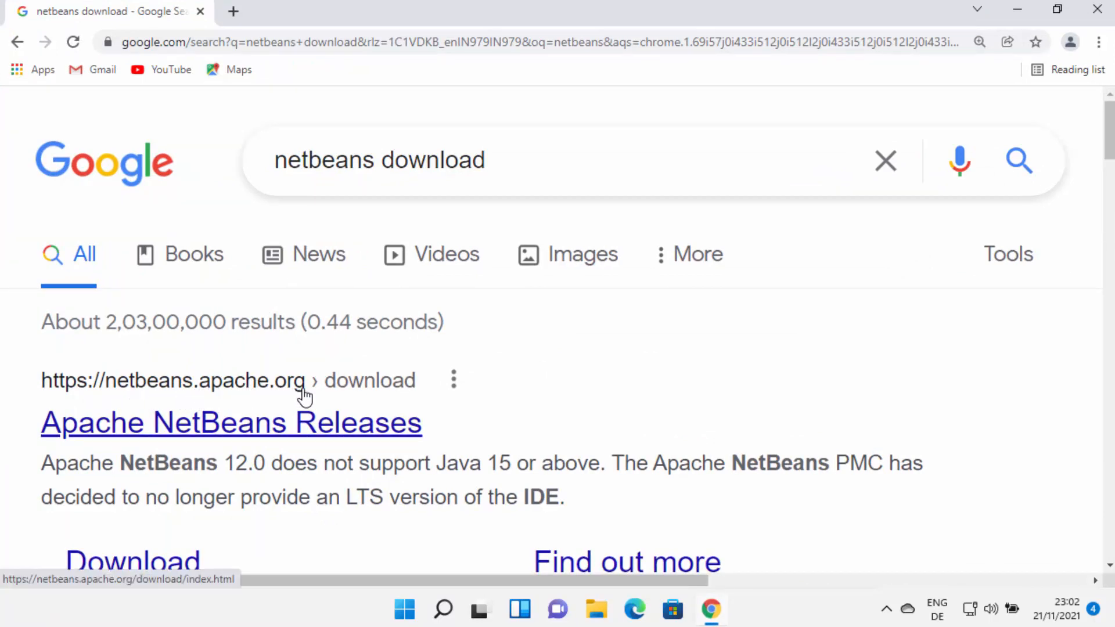
click(327, 430)
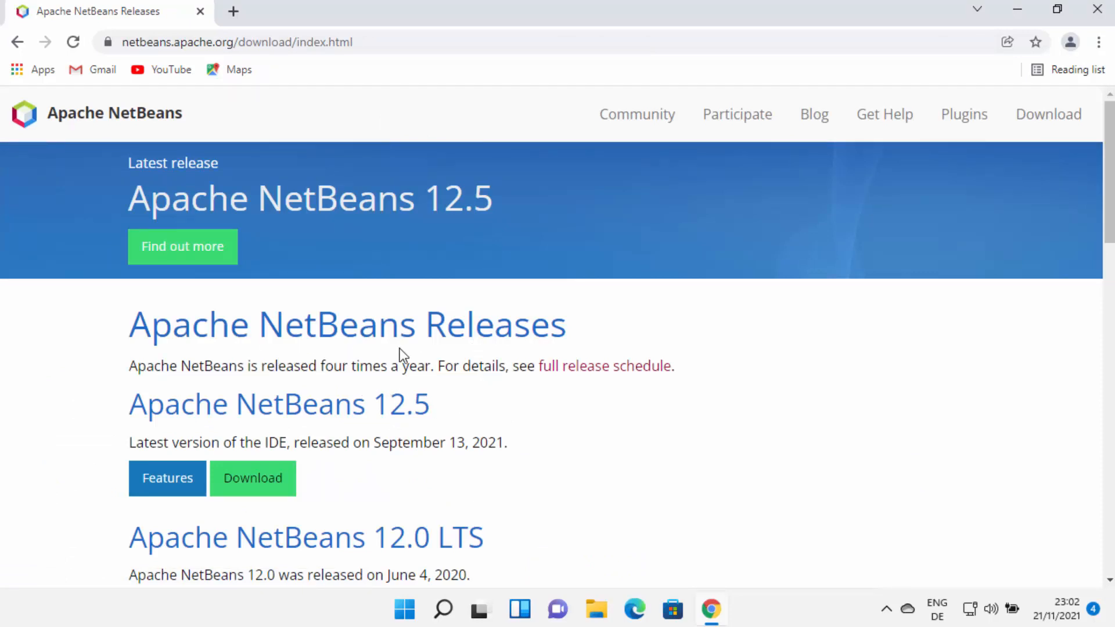
Examine the NetBeans releases offered on the page, comparing version 12.5 with version 12.0 LTS
scroll(399, 354, down, 3)
scroll(401, 356, down, 8)
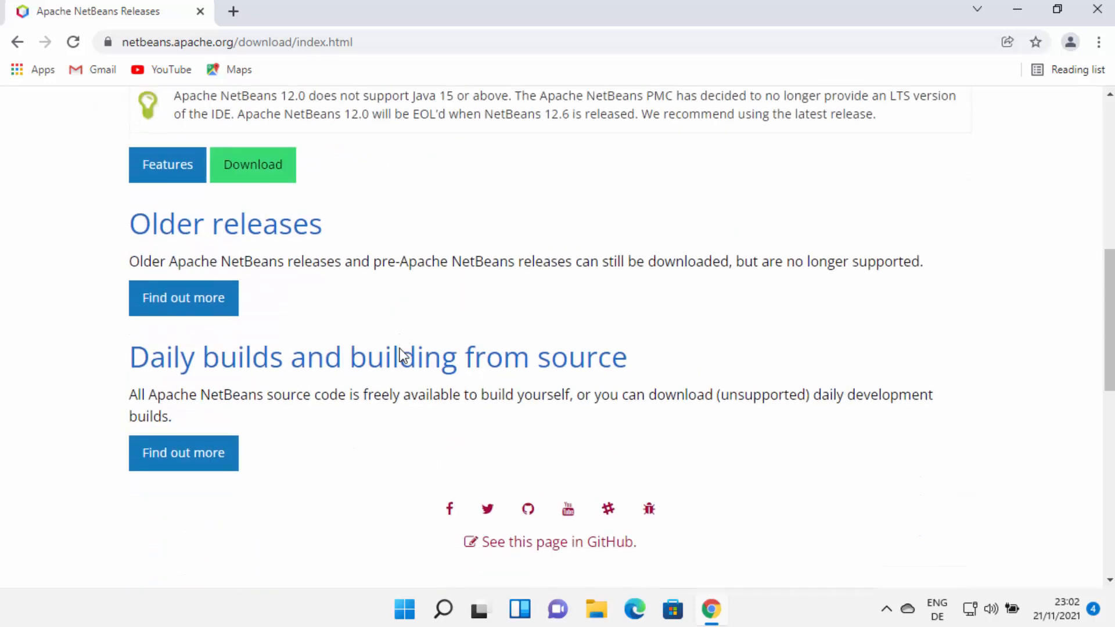
scroll(401, 351, up, 7)
scroll(401, 349, up, 4)
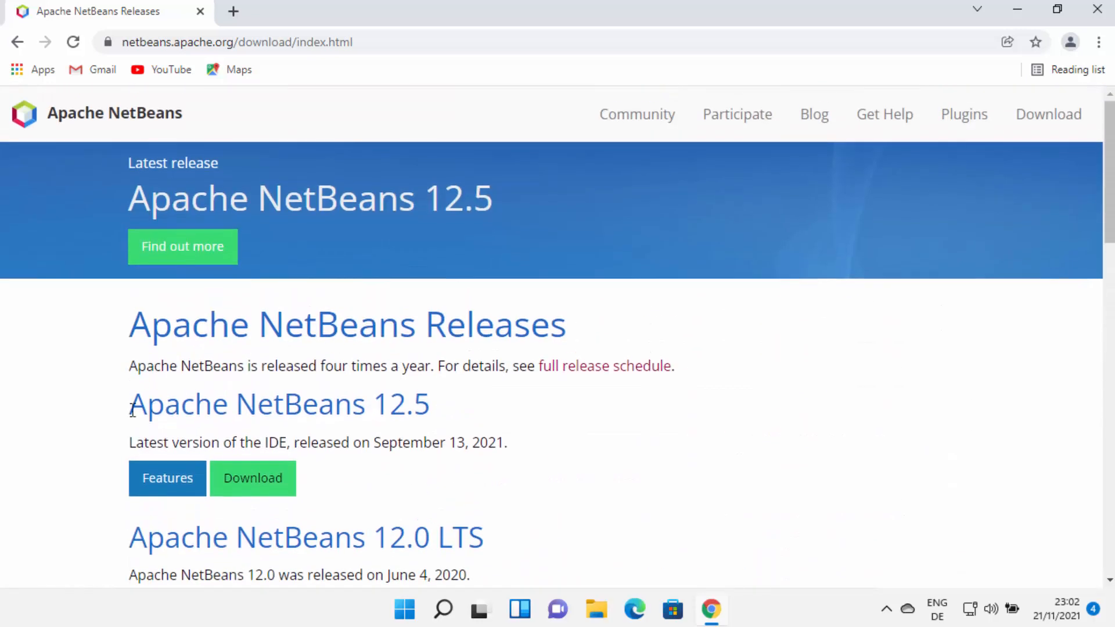
drag(119, 407, 429, 413)
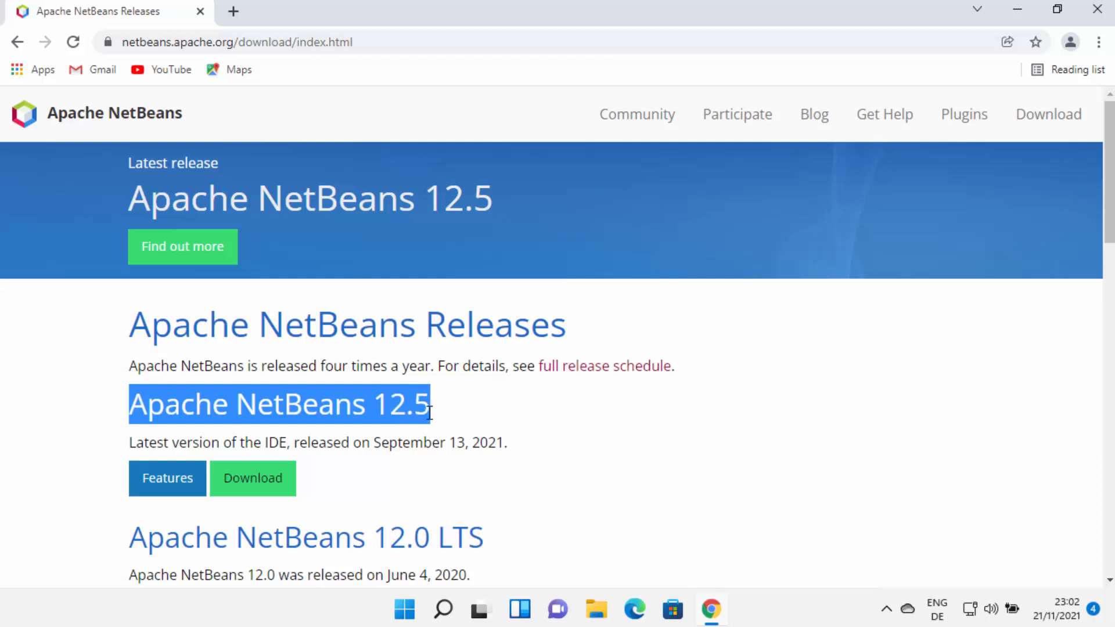
scroll(427, 400, down, 2)
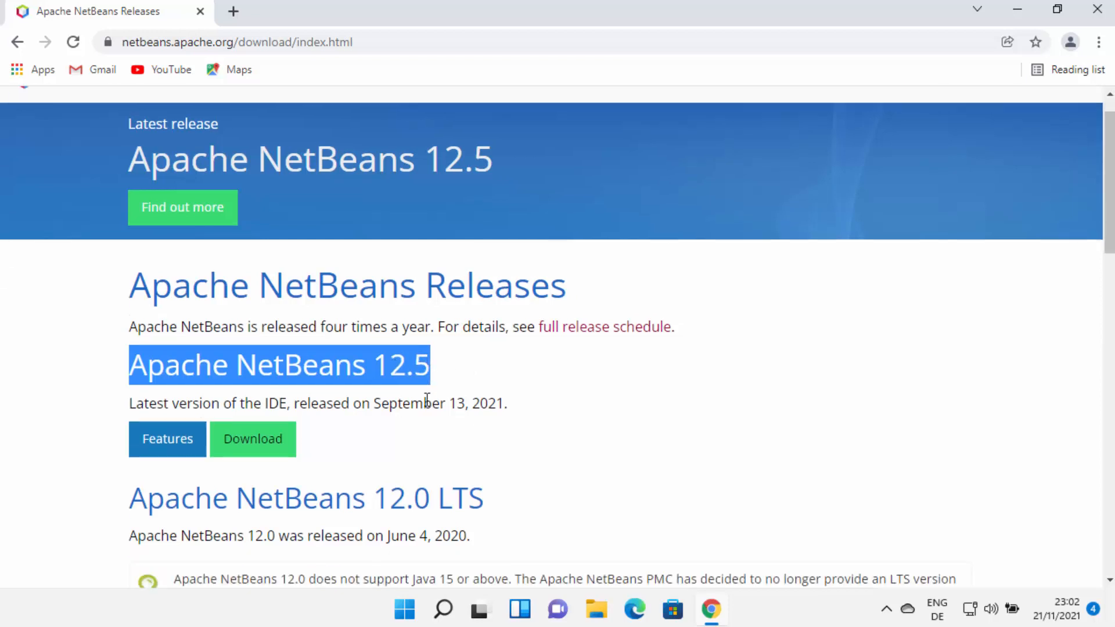
scroll(427, 400, down, 2)
click(417, 409)
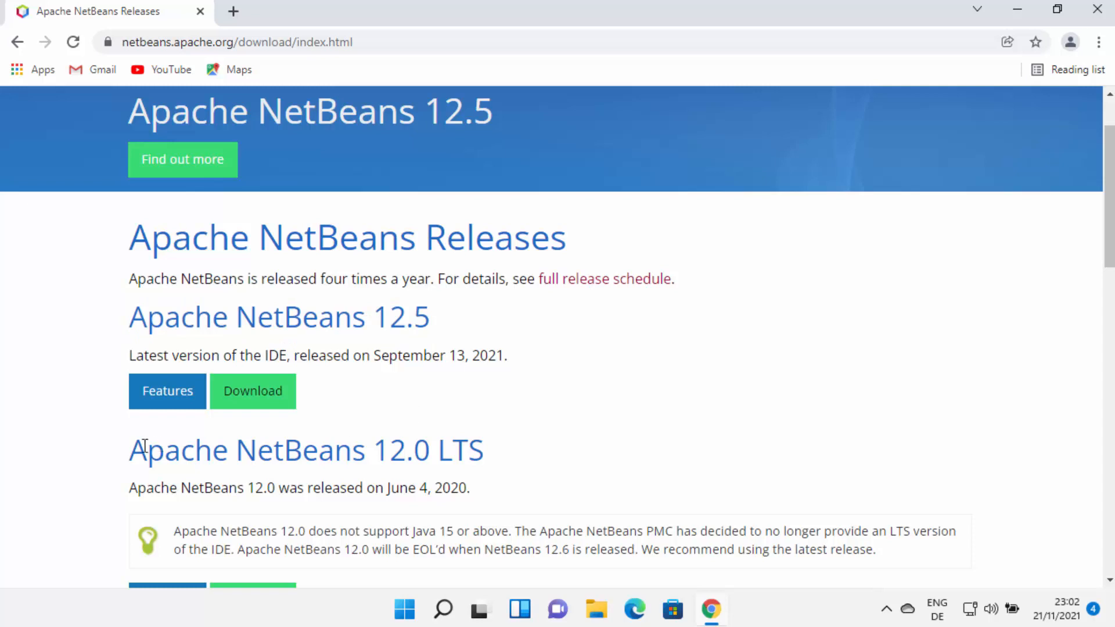
drag(139, 450, 483, 454)
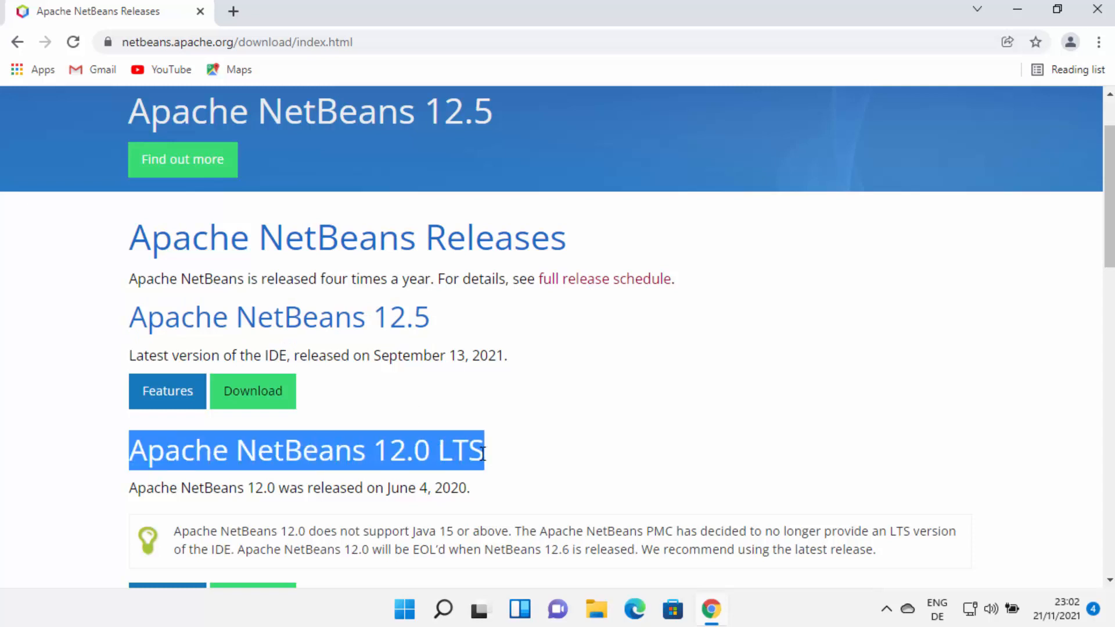
double_click(470, 454)
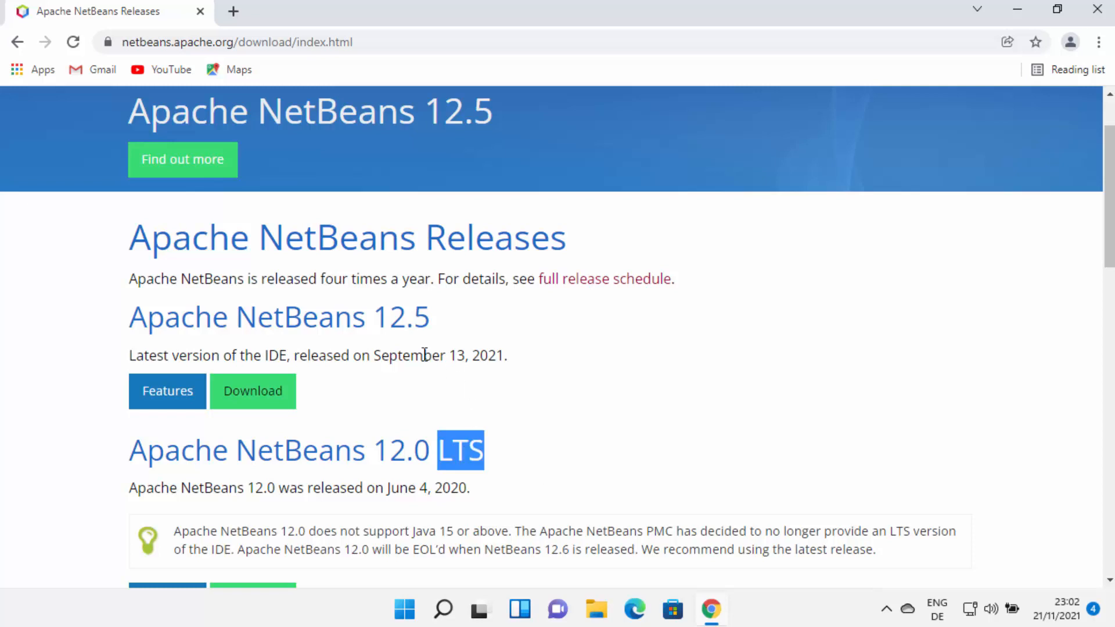
drag(165, 321, 431, 320)
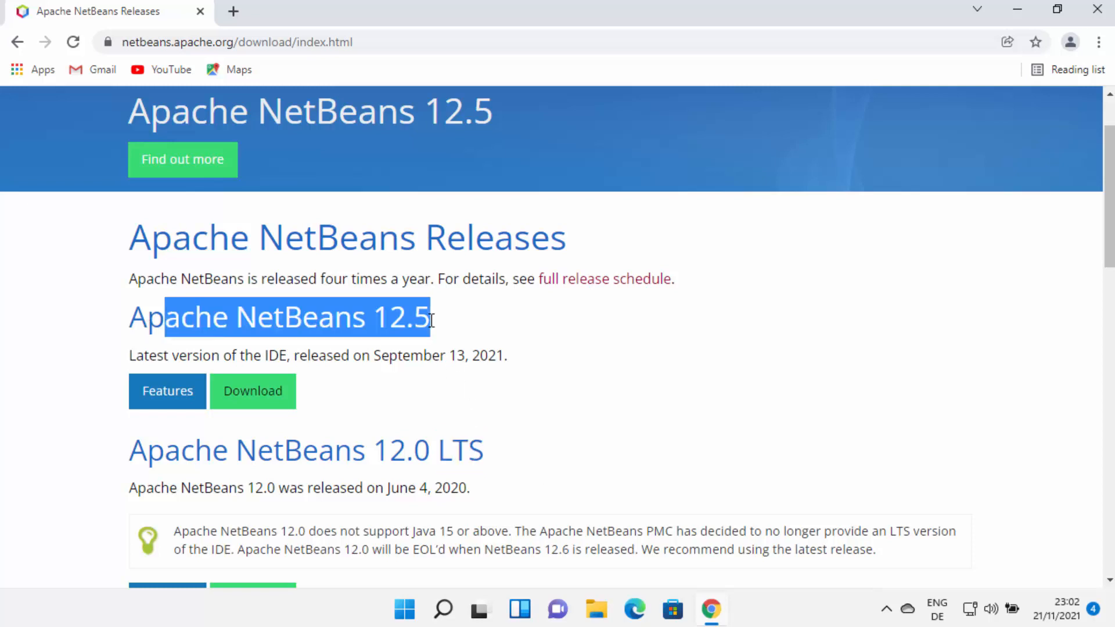
click(473, 381)
scroll(473, 381, down, 1)
scroll(448, 380, down, 1)
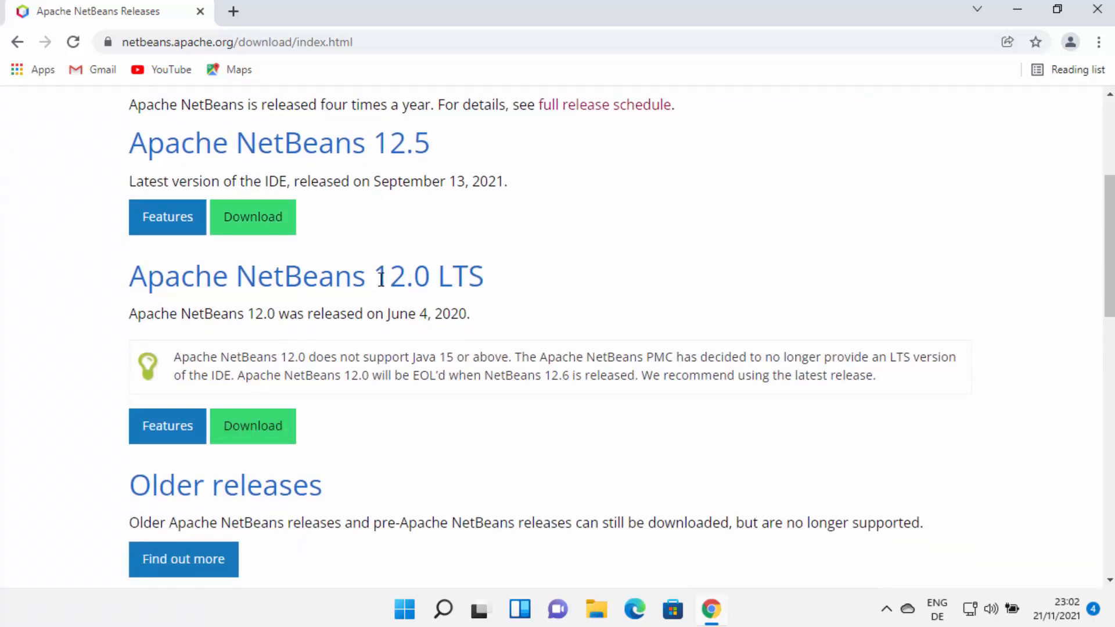
drag(377, 277, 471, 274)
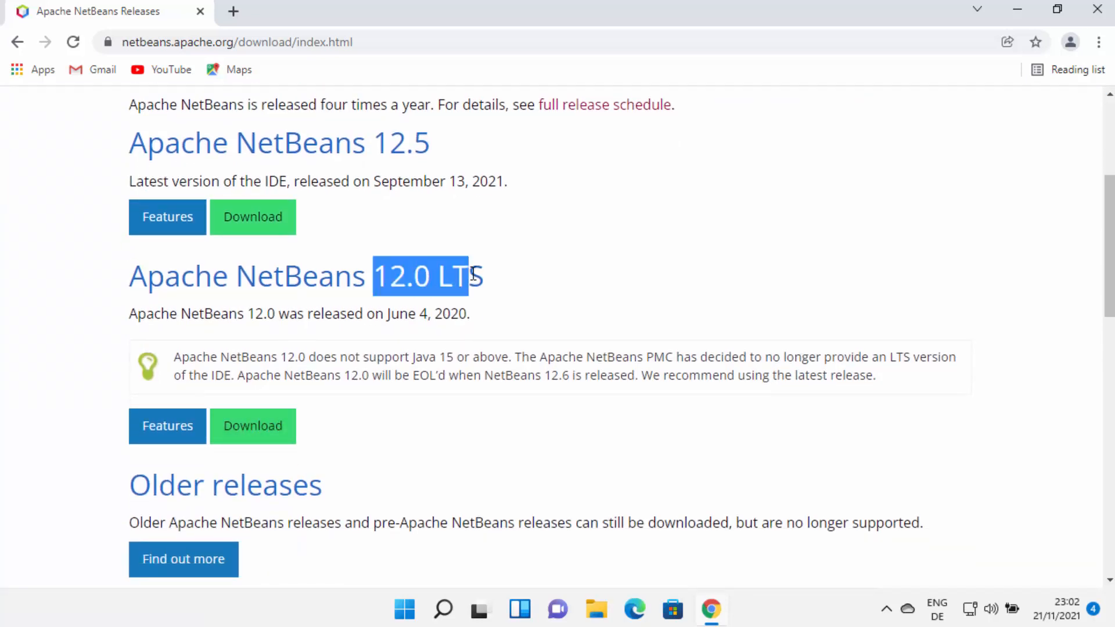
Download the NetBeans 12.0 LTS installer Apache-NetBeans-12.0-bin-windows-x64.exe from the HTTP mirror
click(259, 436)
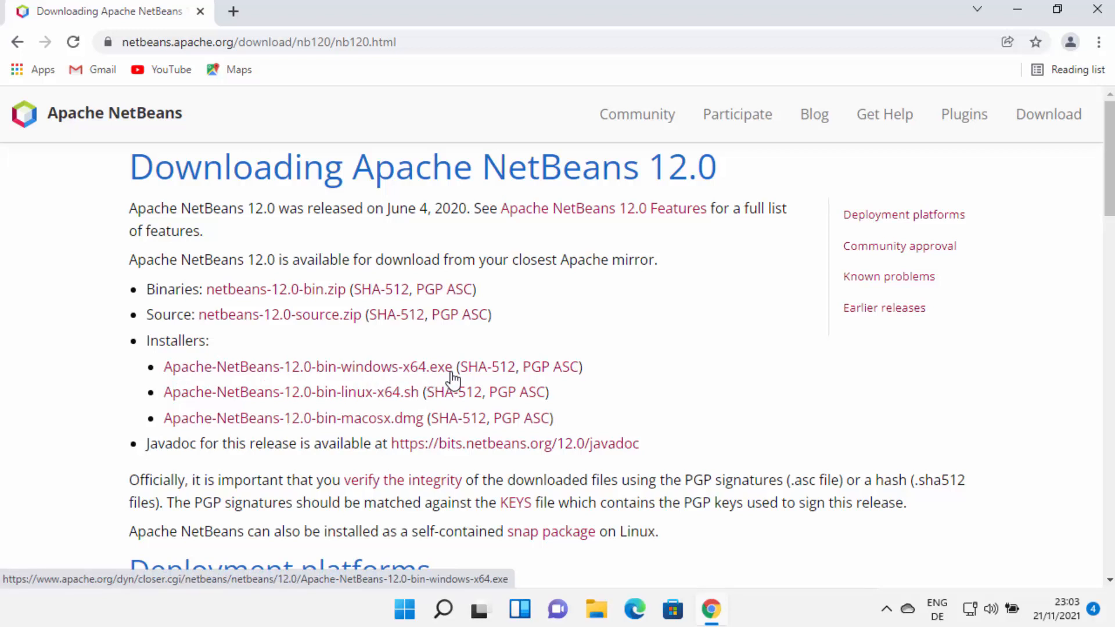
click(372, 372)
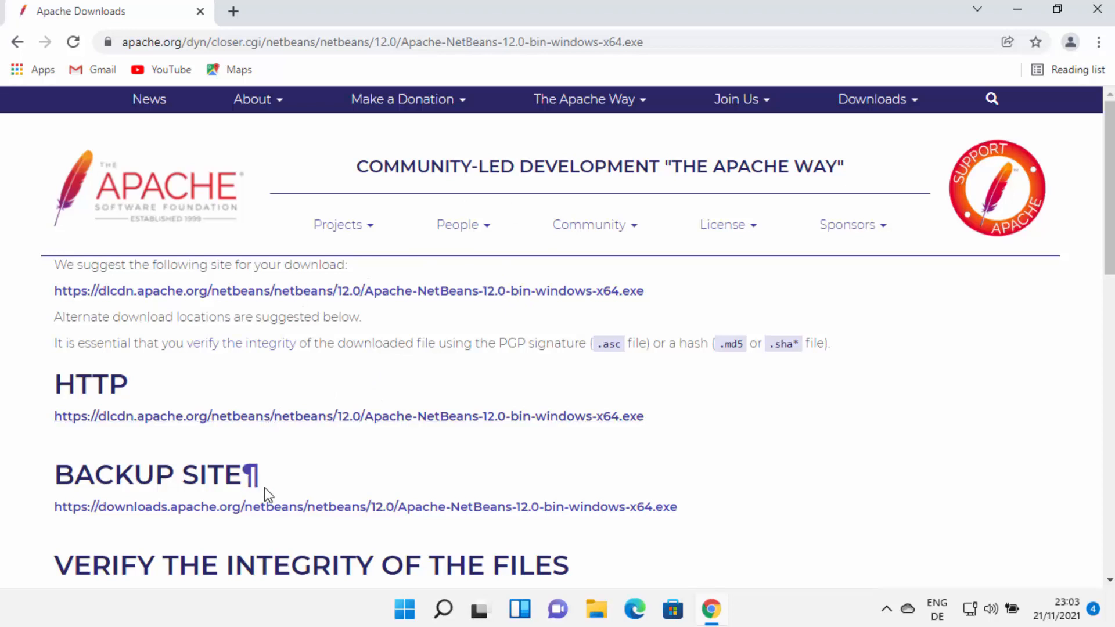
click(308, 425)
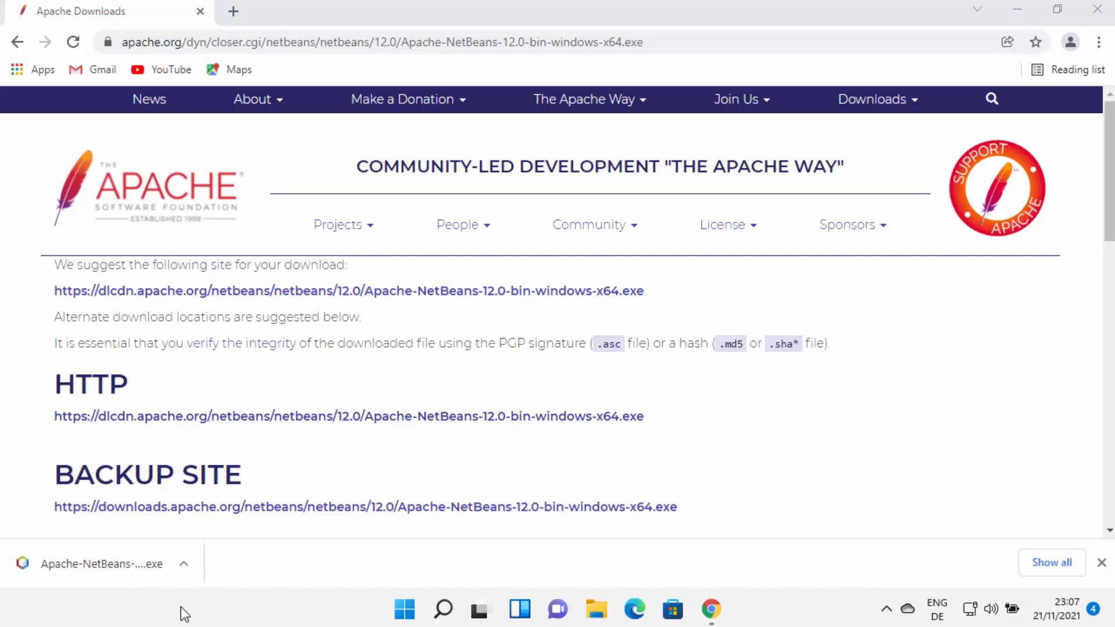
Launch the downloaded NetBeans installer, minimise the browser and allow the installer to make changes to the device
click(124, 563)
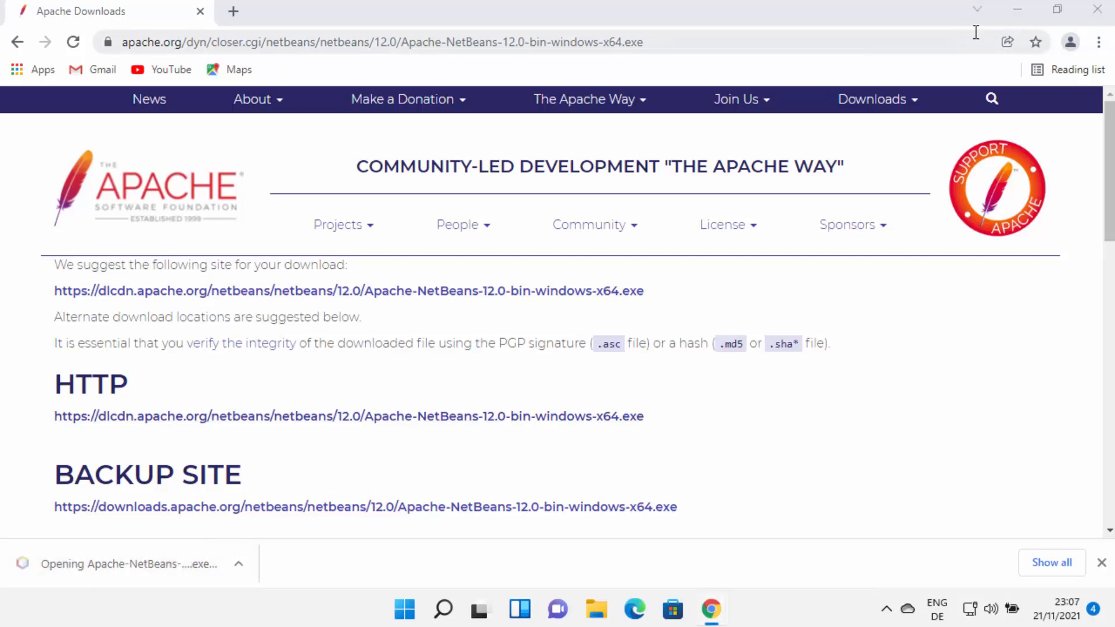
click(1014, 12)
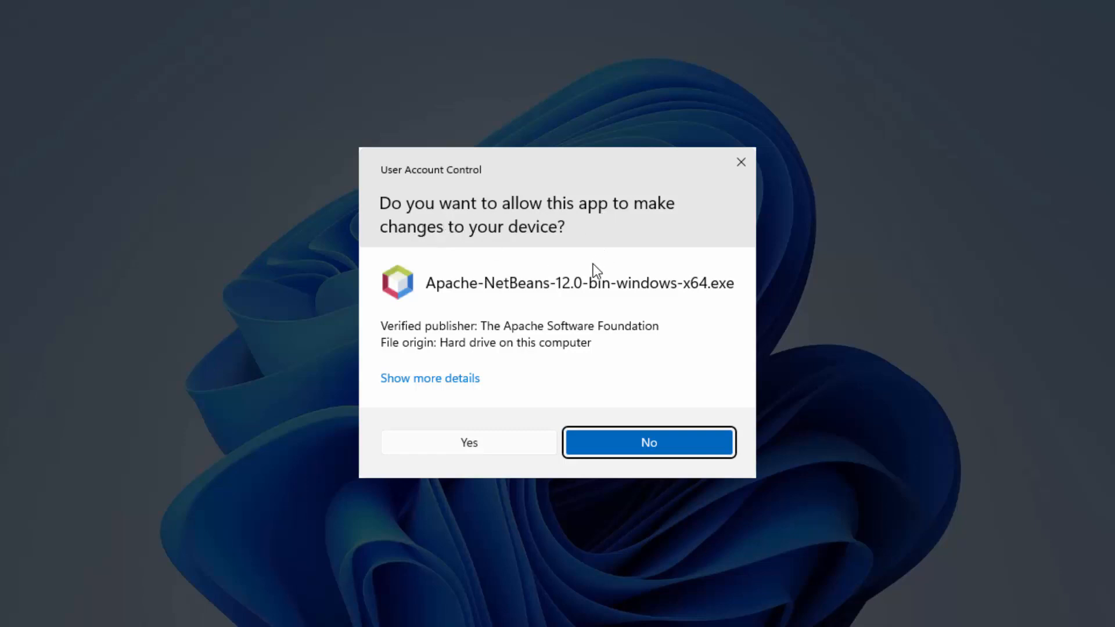
click(478, 442)
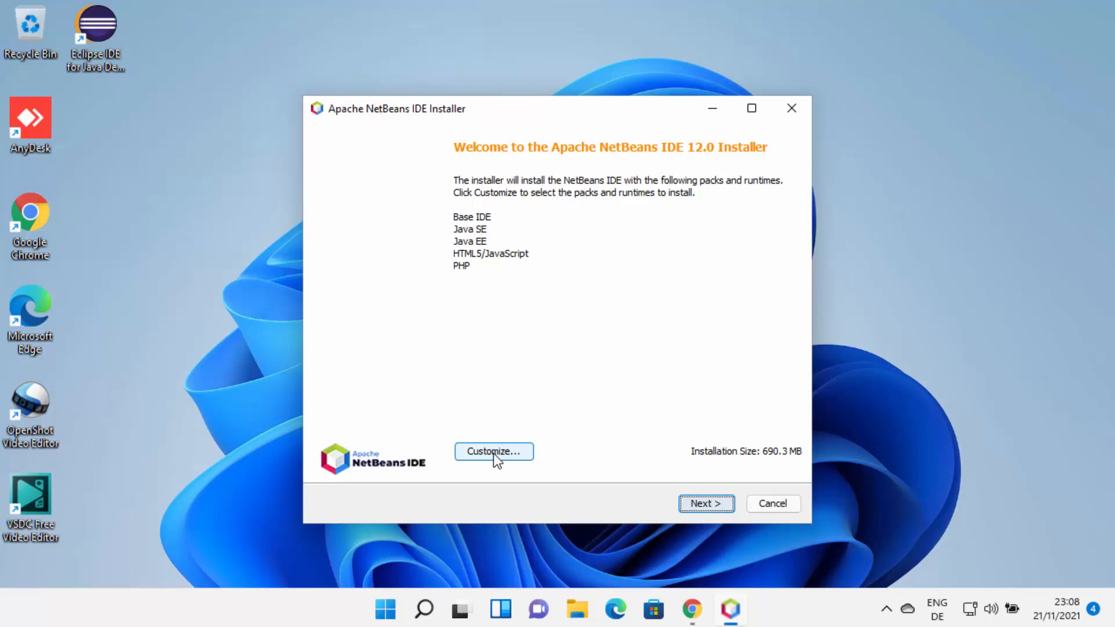
Keep the default packs and runtimes, then accept the terms of the license agreement and continue
click(706, 503)
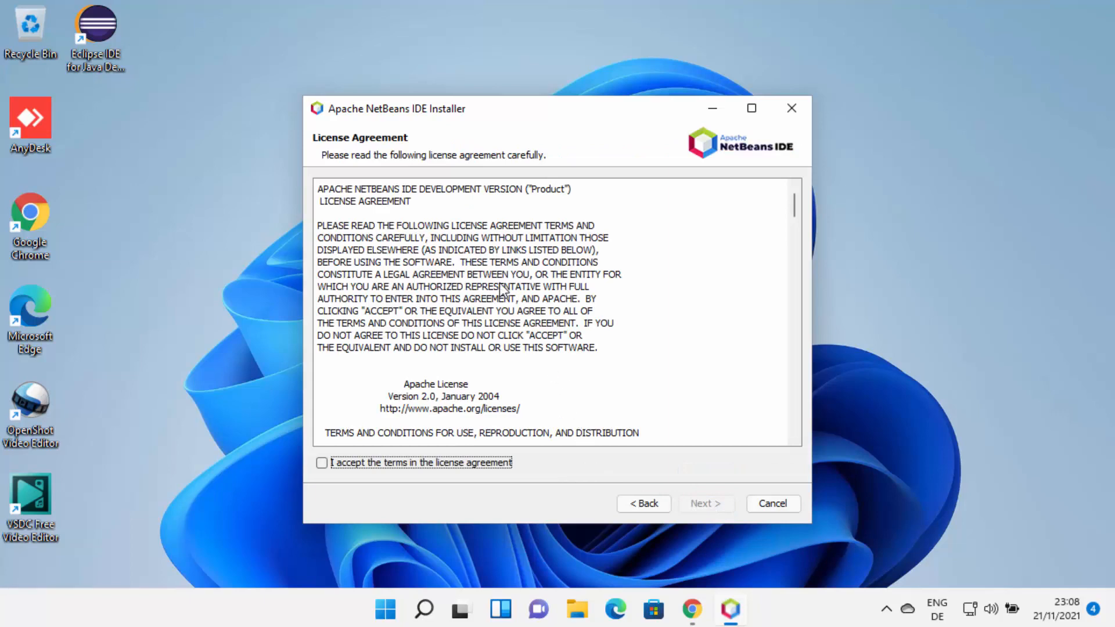
scroll(471, 297, down, 20)
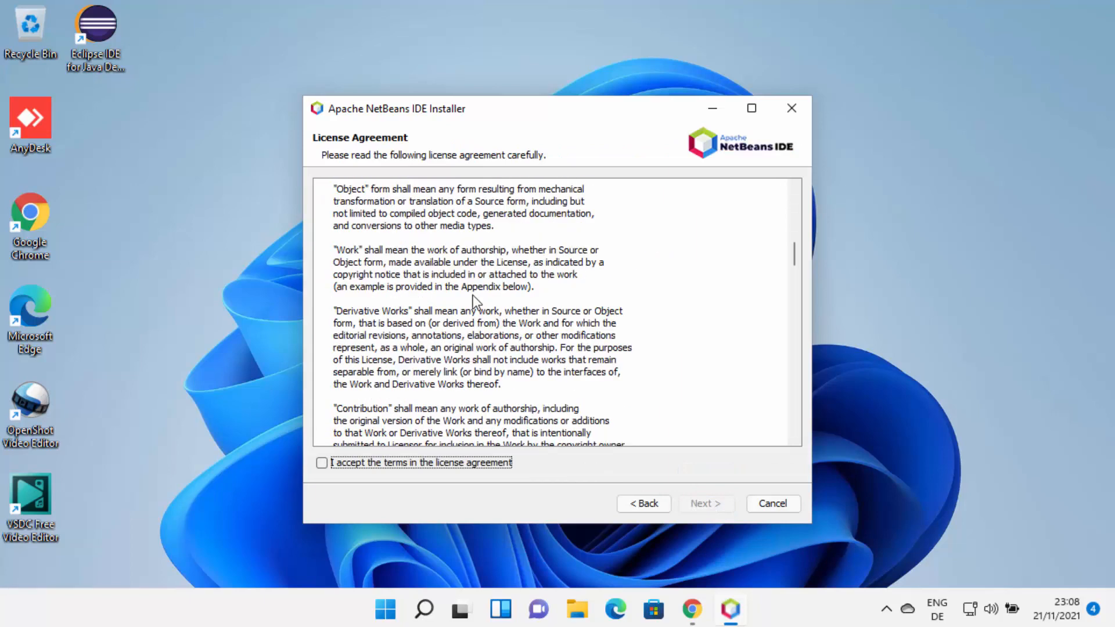
scroll(472, 296, down, 8)
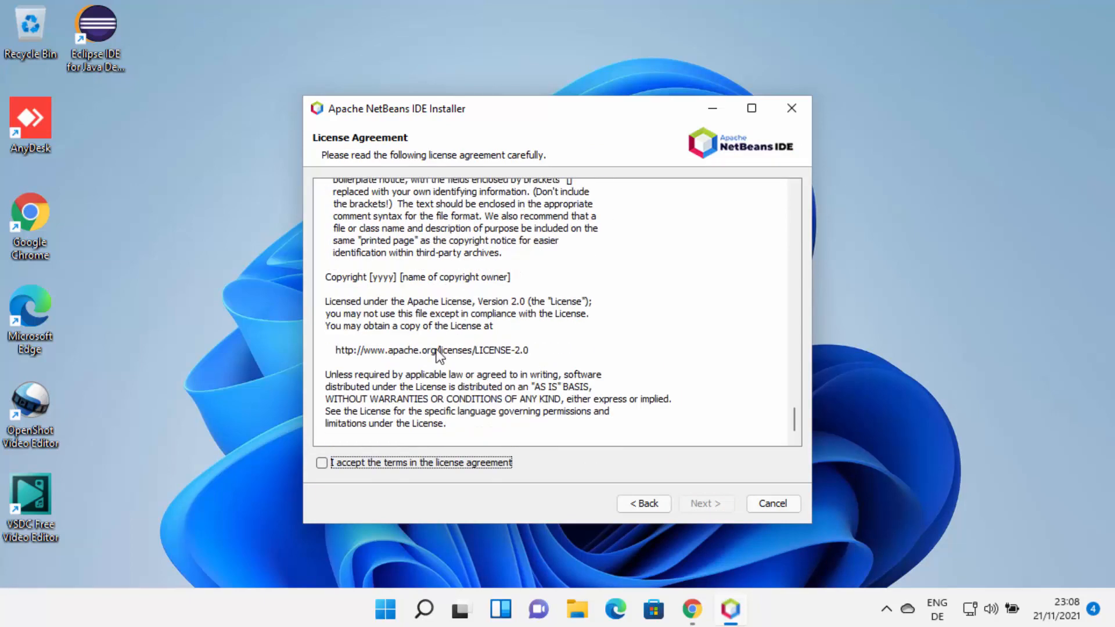
click(322, 463)
click(685, 503)
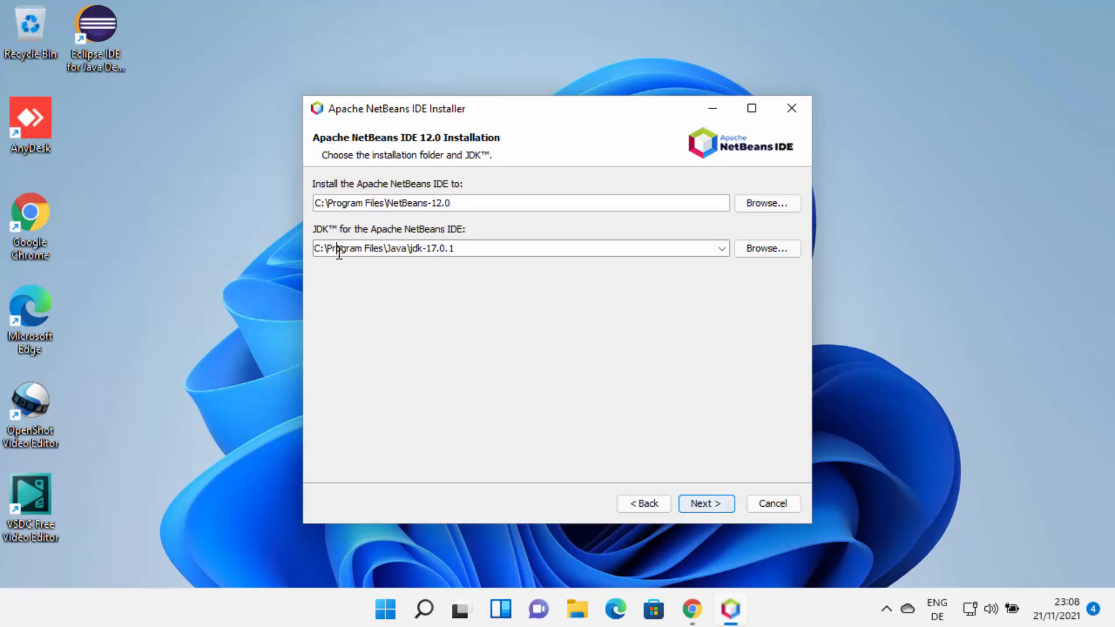
Check the JDK choice, keep C:\Program Files\Java\jdk-17.0.1 with the default installation folder, and continue to the summary
click(476, 249)
double_click(475, 250)
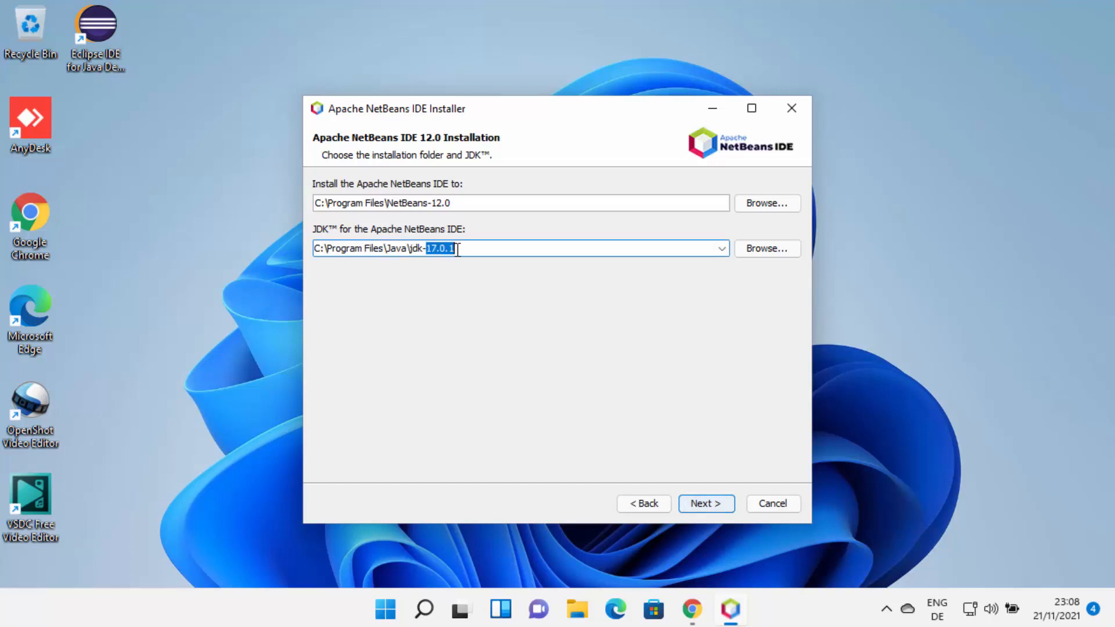
click(720, 248)
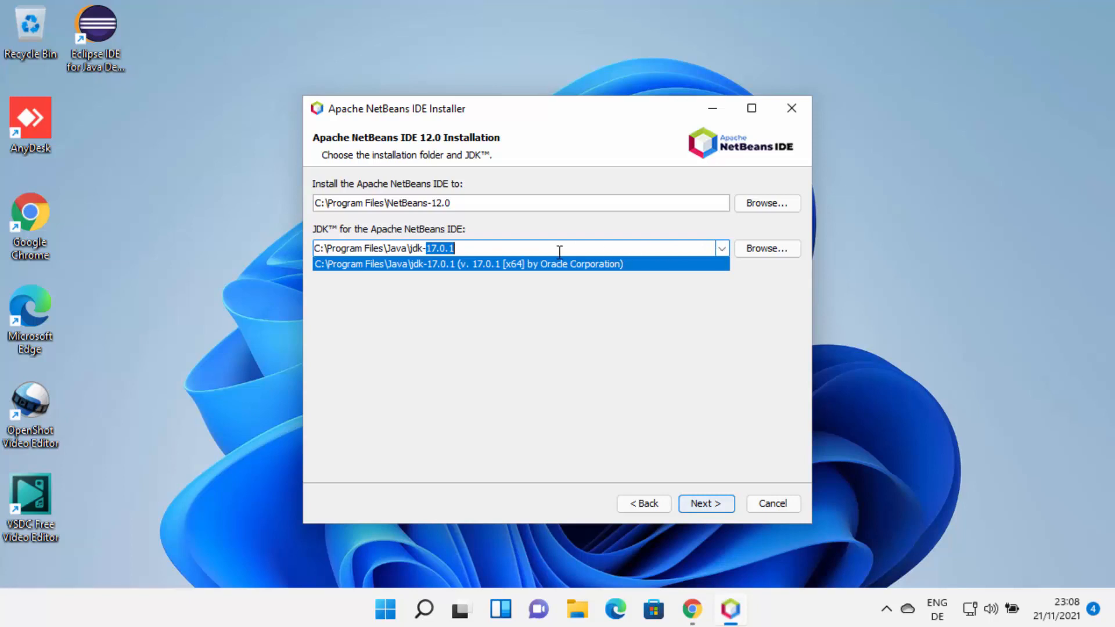
click(462, 251)
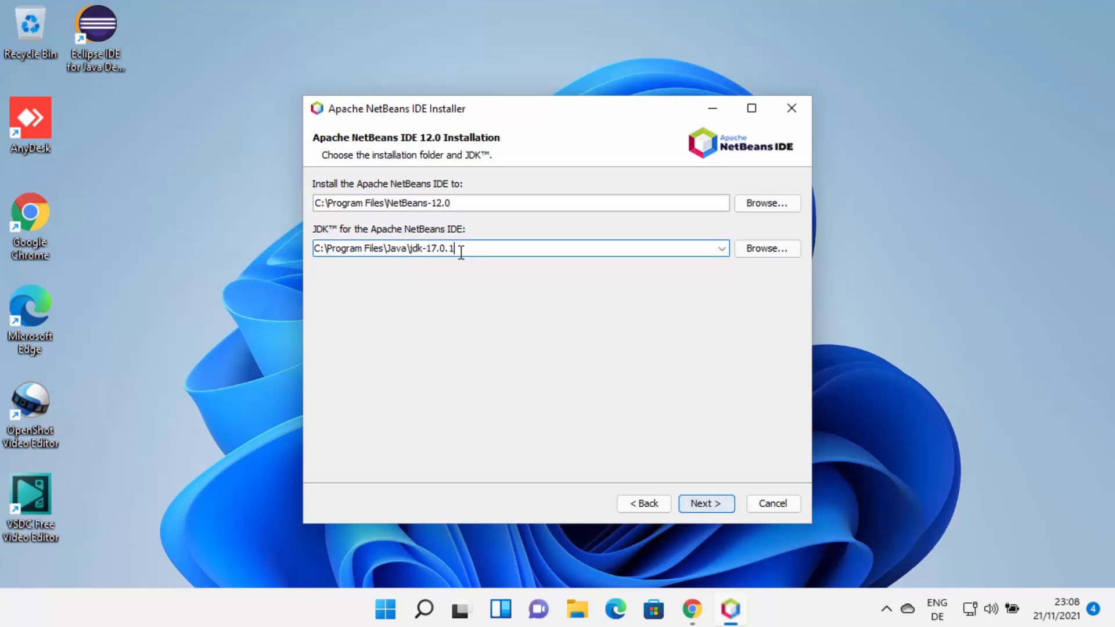
drag(465, 249, 312, 248)
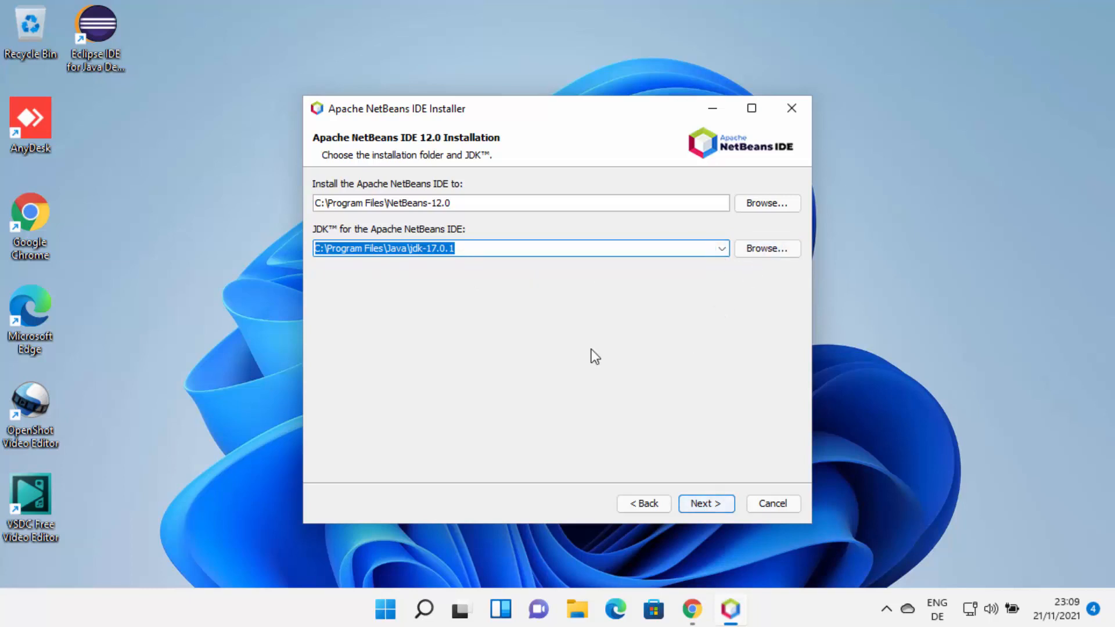
click(705, 504)
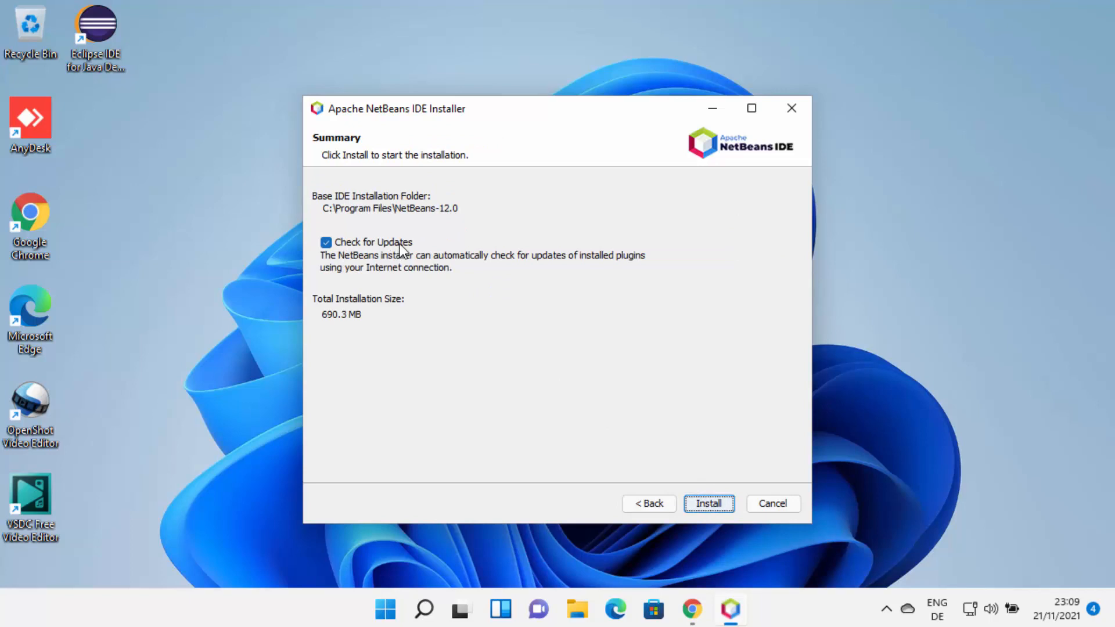
Install NetBeans IDE 12.0 with Check for Updates enabled and finish the setup
click(706, 505)
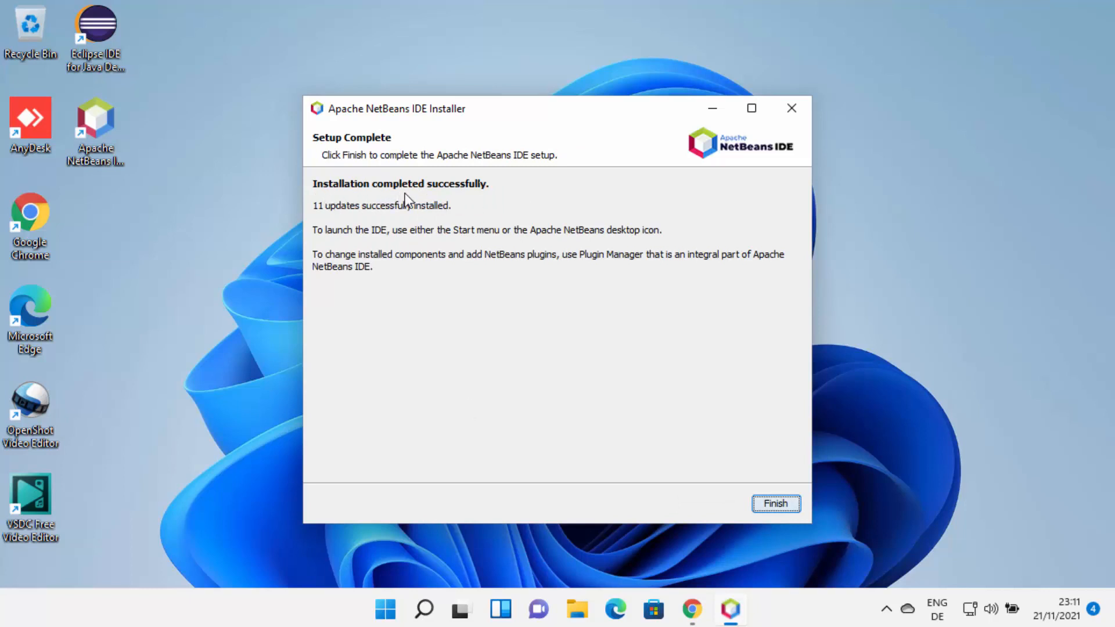
click(769, 504)
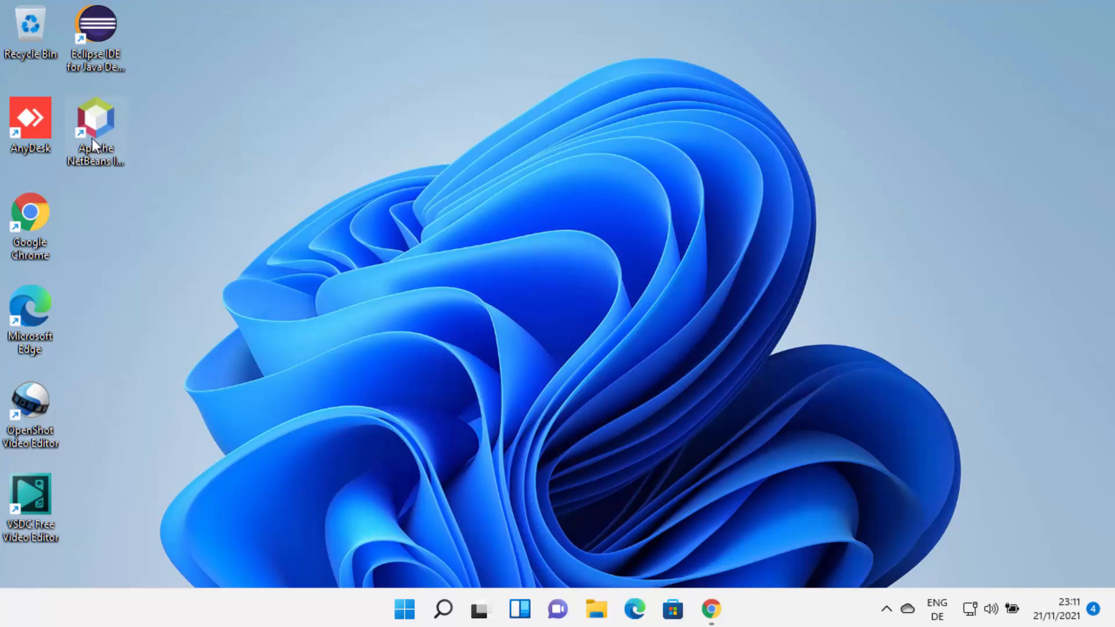
Launch Apache NetBeans IDE from the desktop and maximise its window
click(103, 125)
double_click(103, 124)
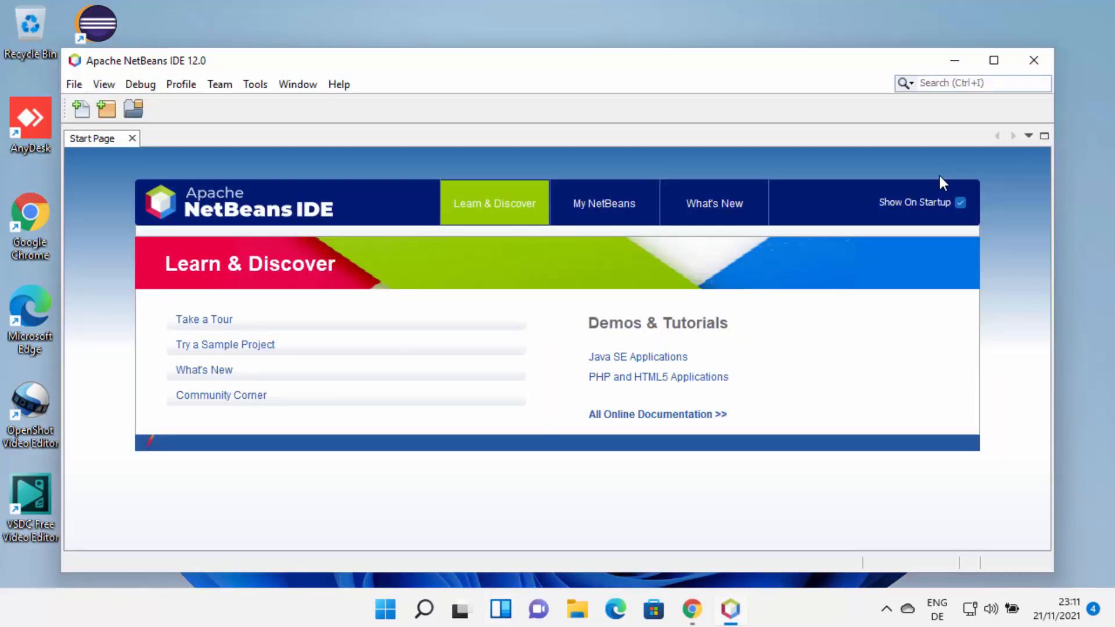
click(993, 61)
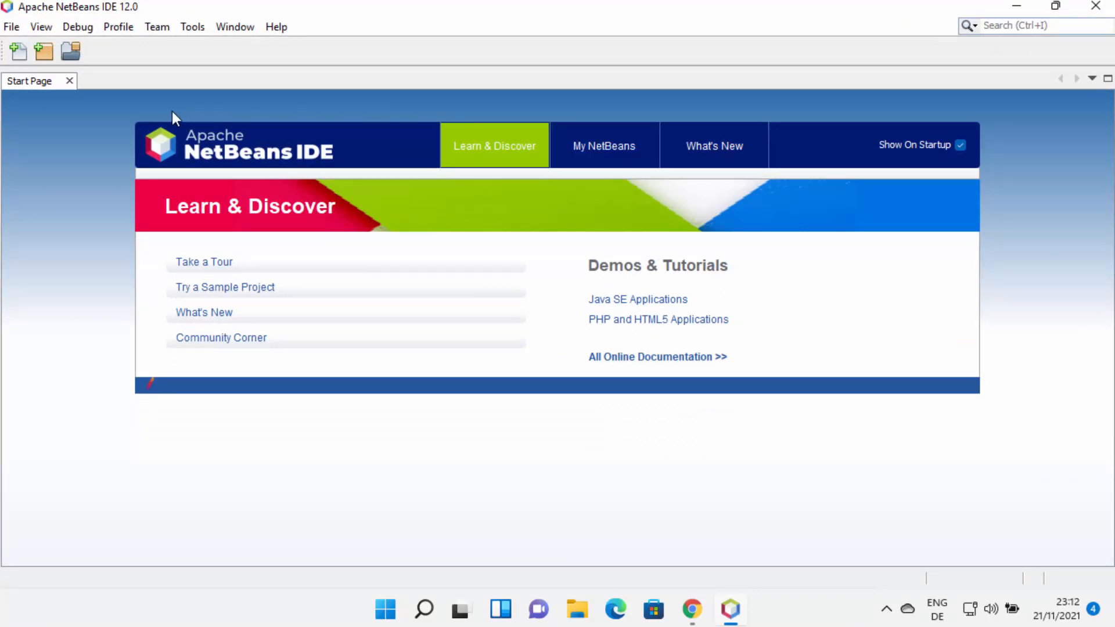
Start a new project of type Java Application in the Java with Maven category and continue to the next wizard page
click(12, 27)
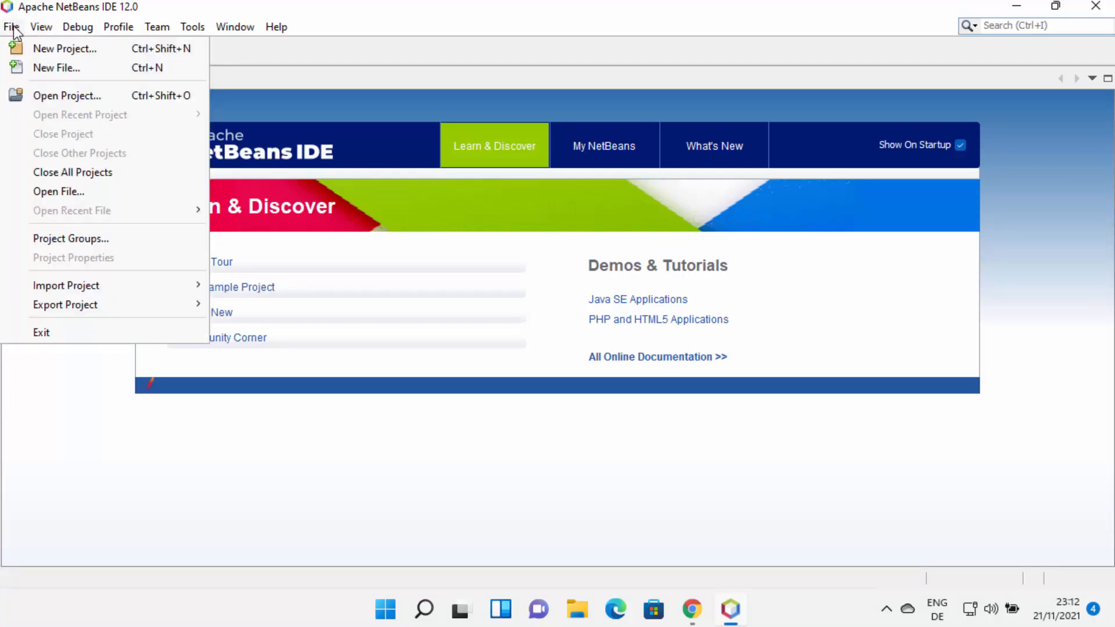
click(47, 52)
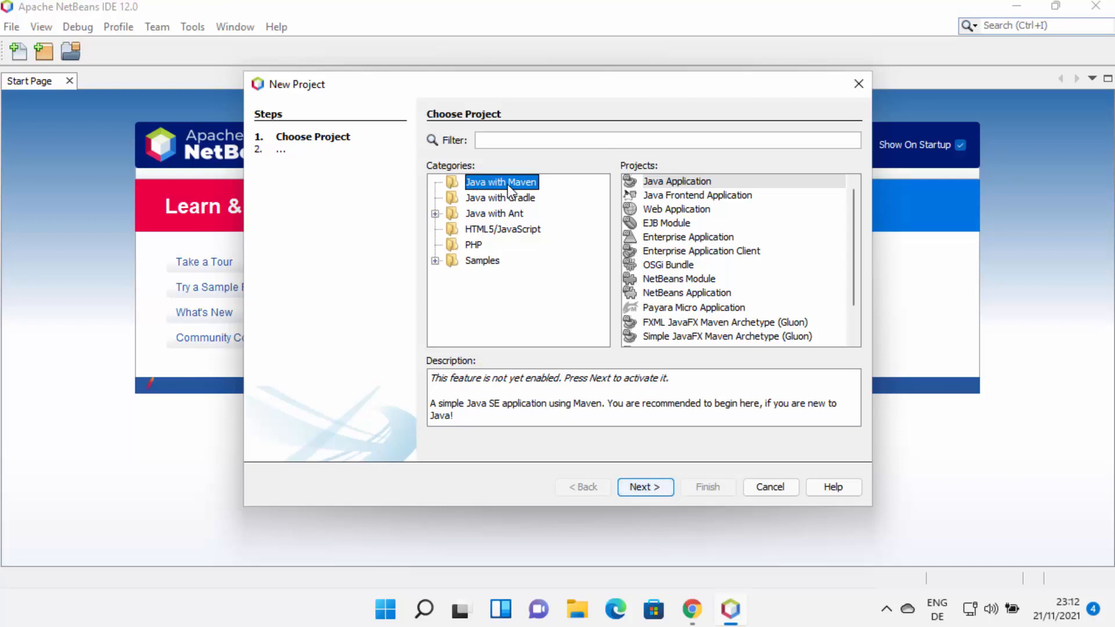
click(675, 182)
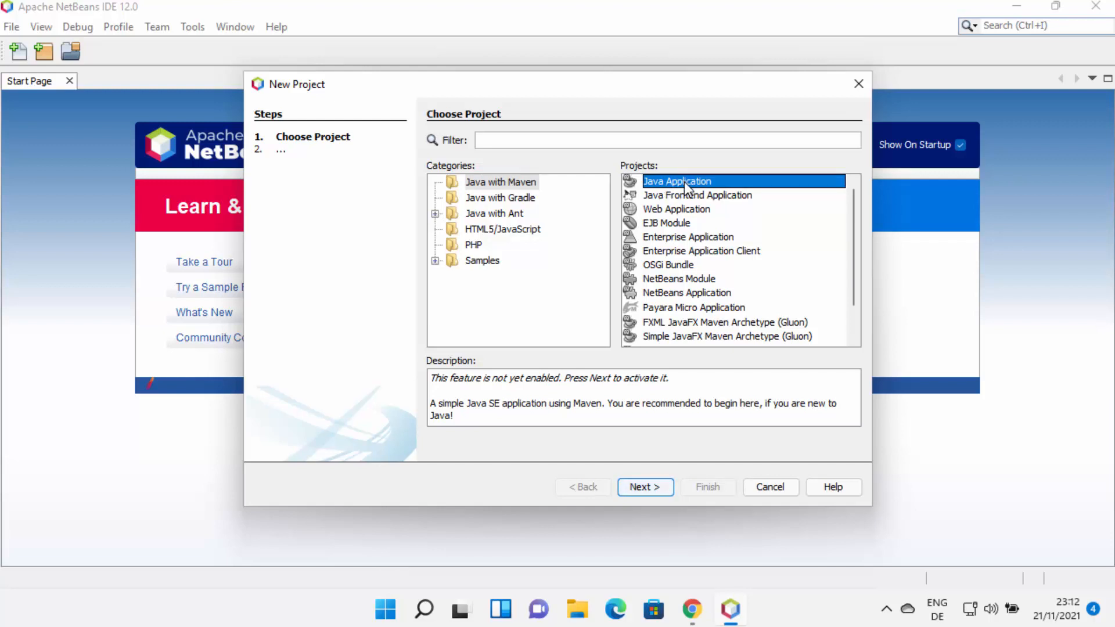
click(646, 485)
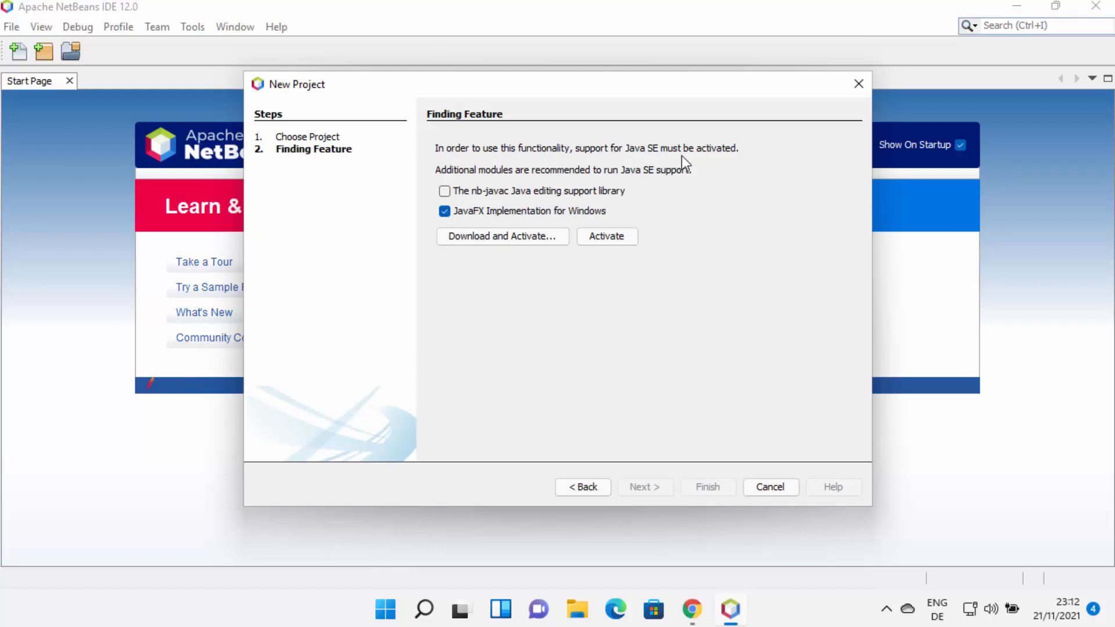
Download and activate the nb-javac Java editing support library and JavaFX Implementation for Windows, accepting the license agreements and finishing the plugin installer
click(445, 191)
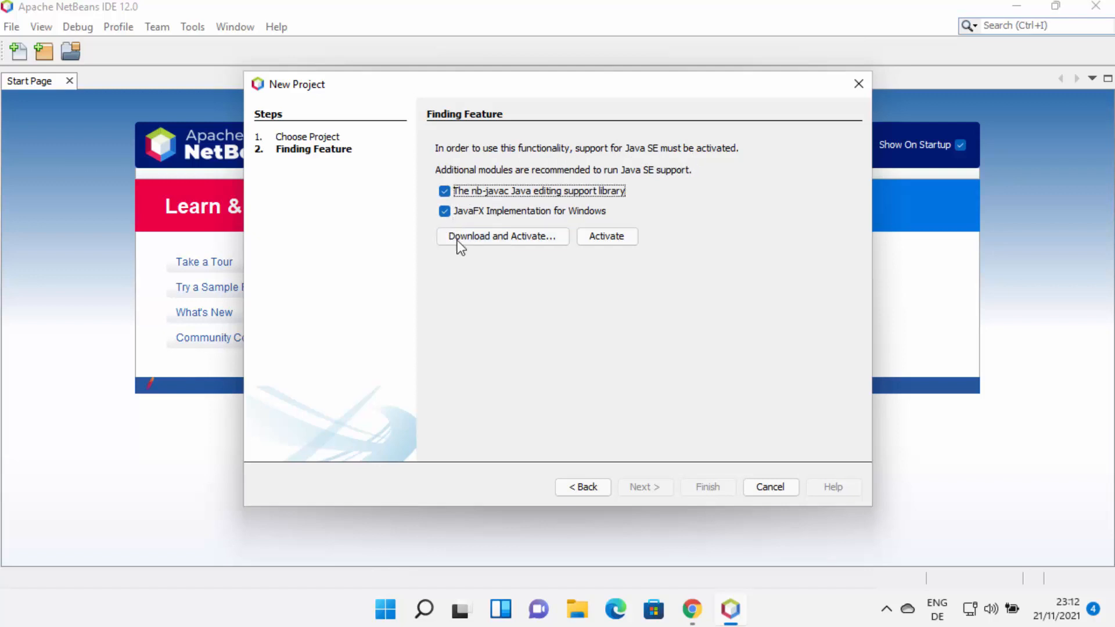
click(524, 236)
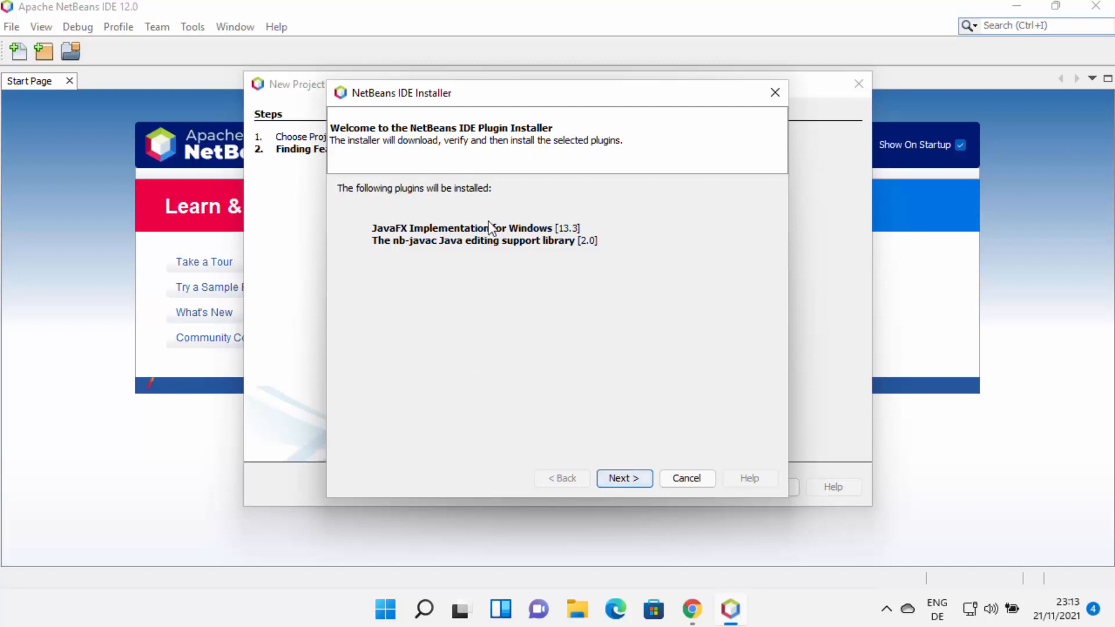
click(615, 478)
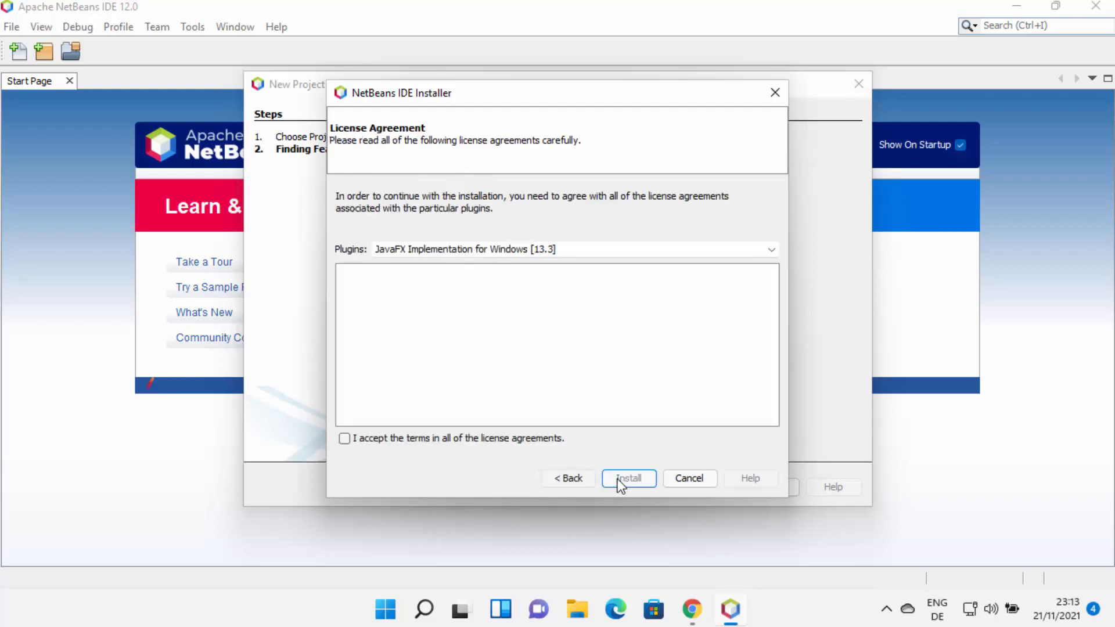
click(345, 438)
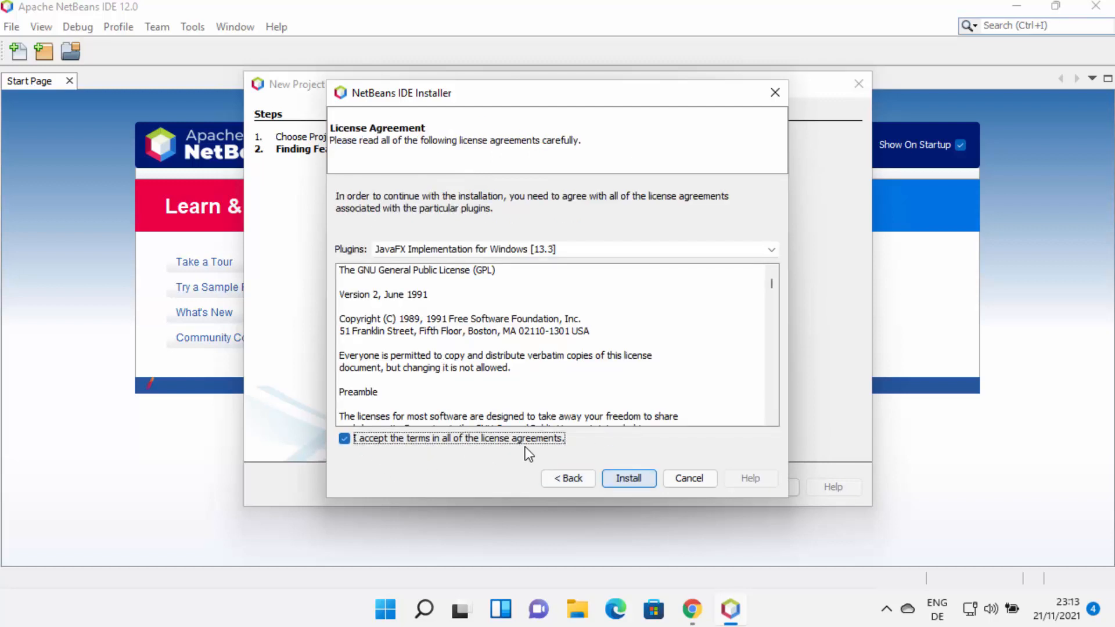
click(631, 481)
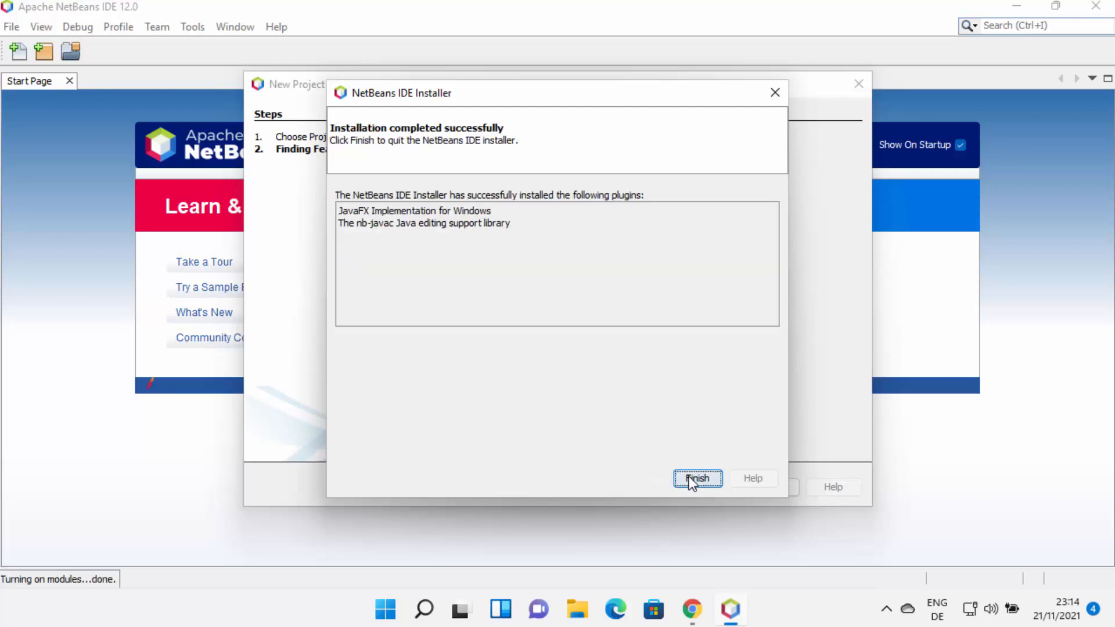
click(688, 476)
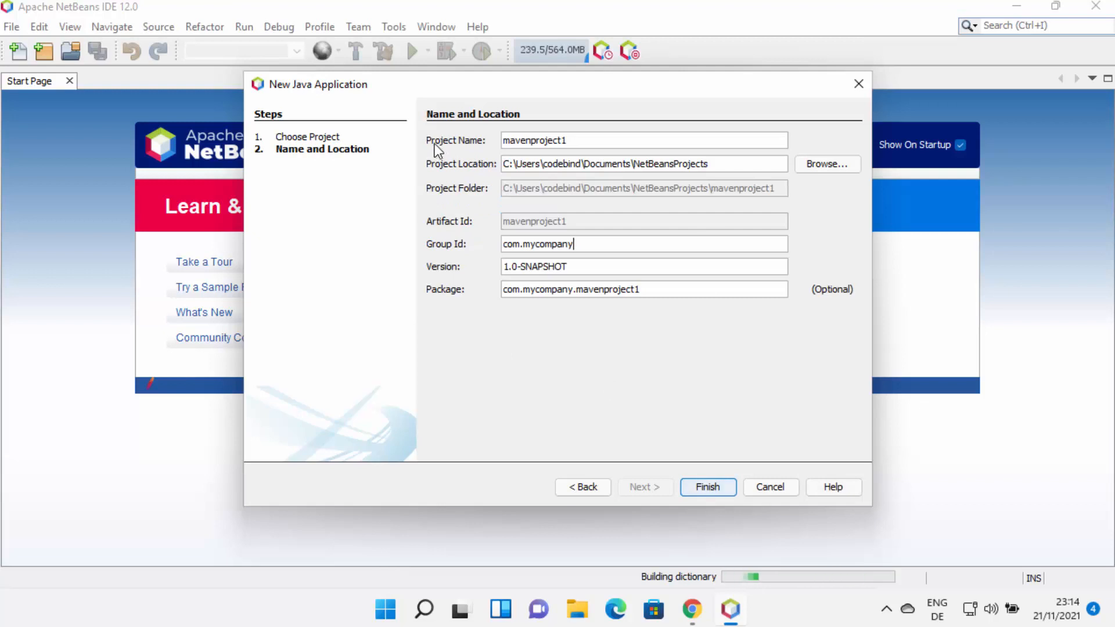
Create the project with the default name mavenproject1 and location, and expand its Source Packages in the project tree
double_click(538, 141)
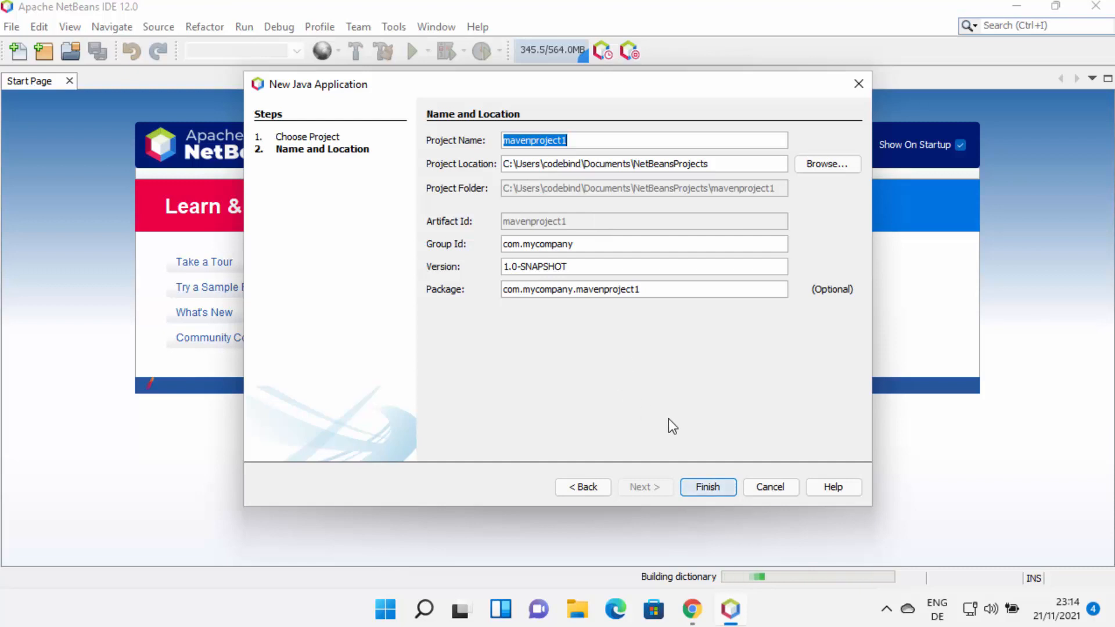
click(708, 487)
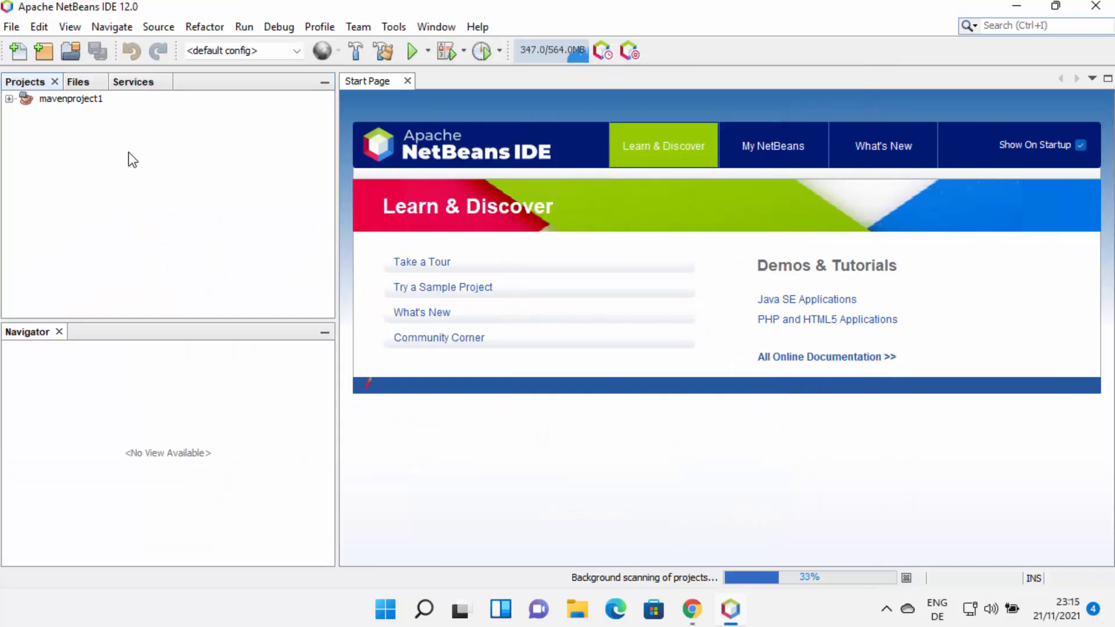
click(9, 99)
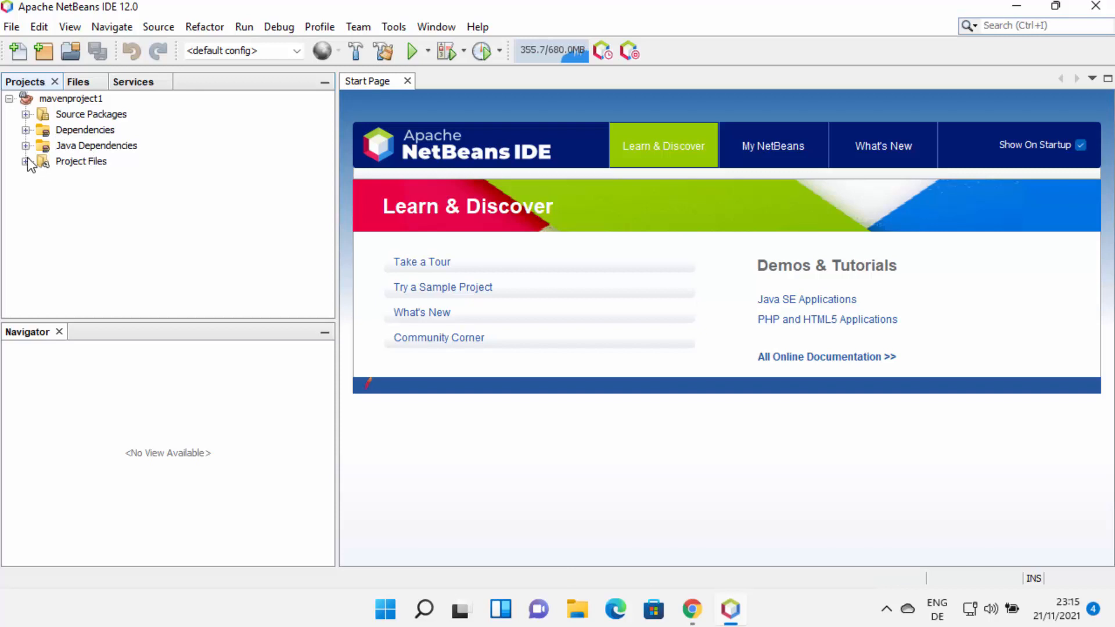
click(26, 115)
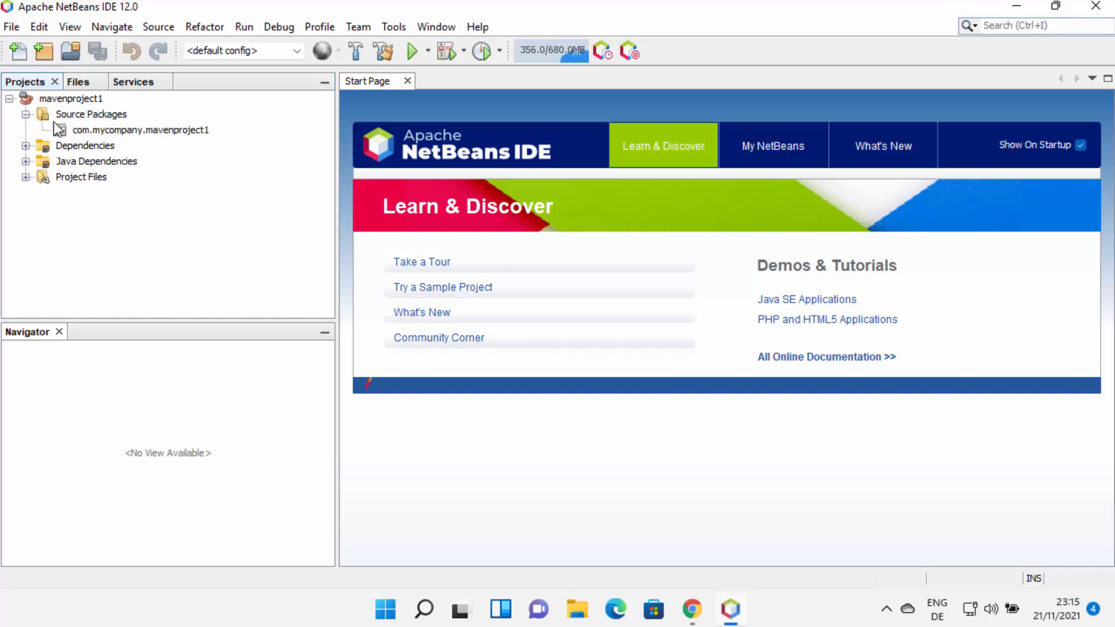
Create a new Java class named Hello in the com.mycompany.mavenproject1 package
click(111, 133)
right_click(113, 137)
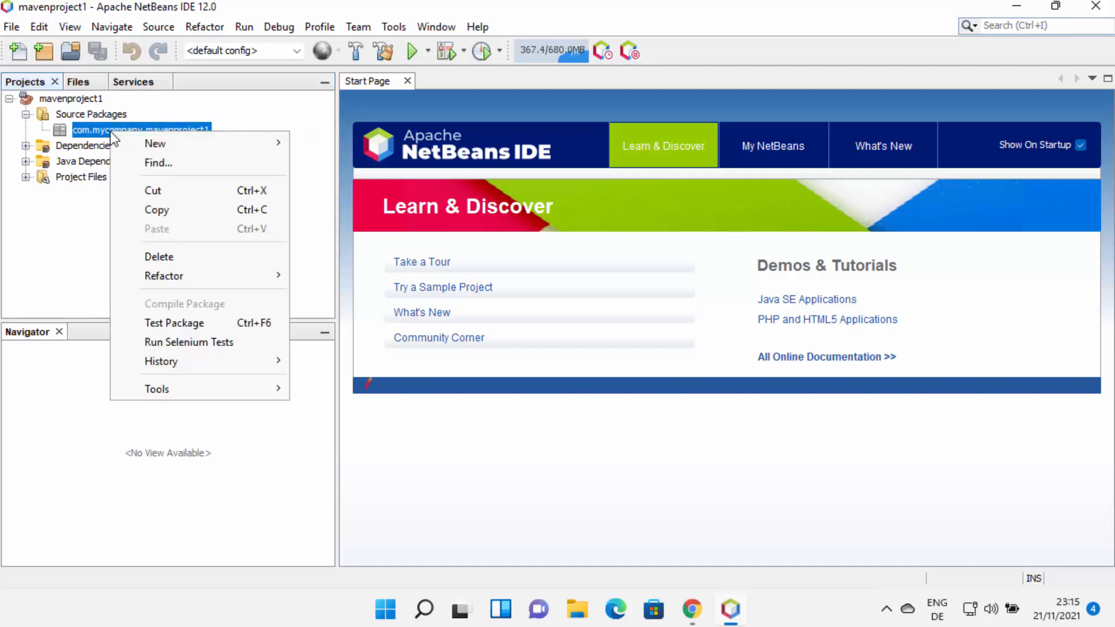
mouse_move(171, 144)
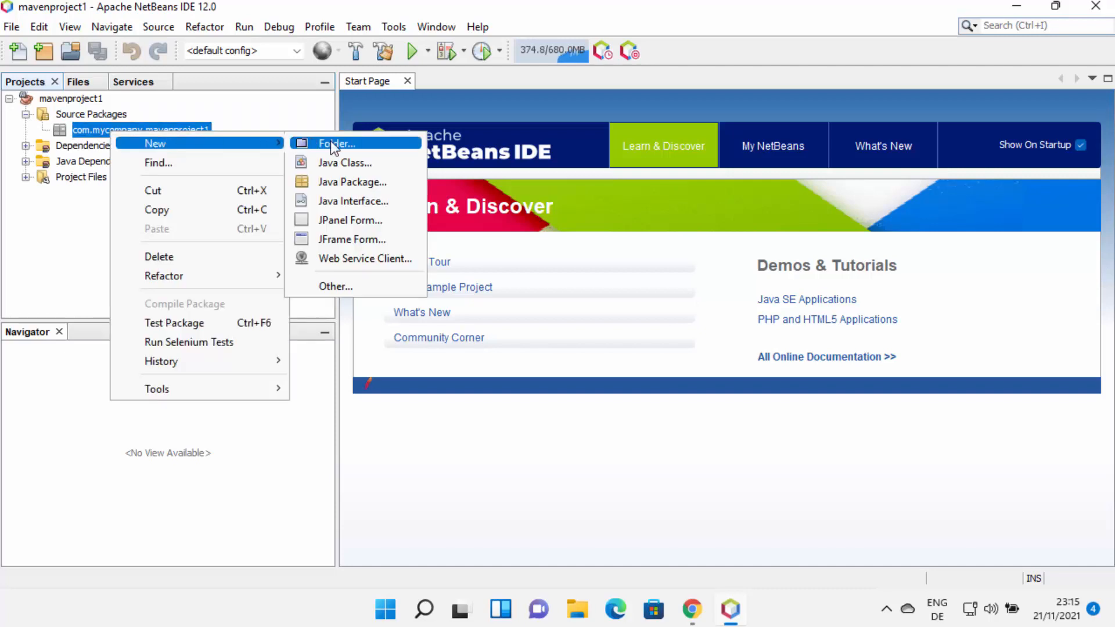
click(339, 163)
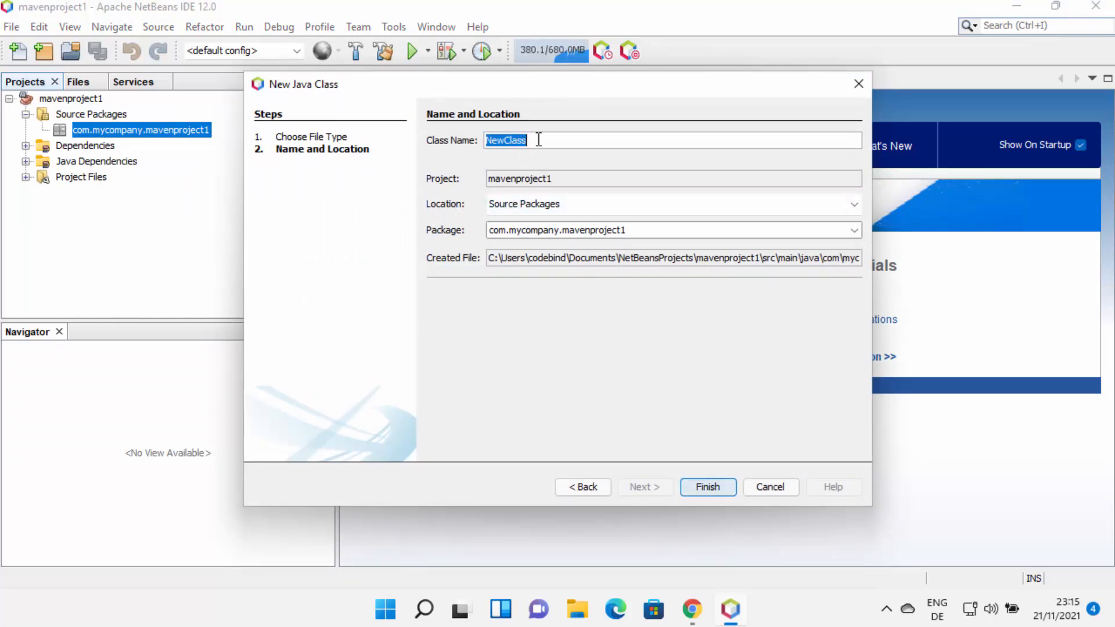
text(Hello)
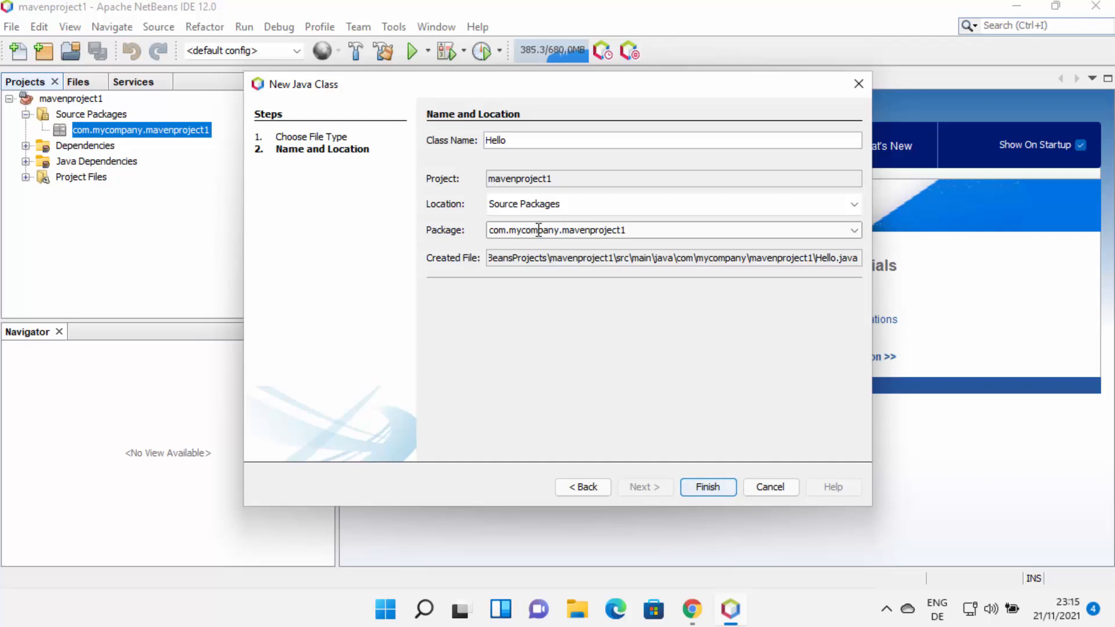
click(701, 489)
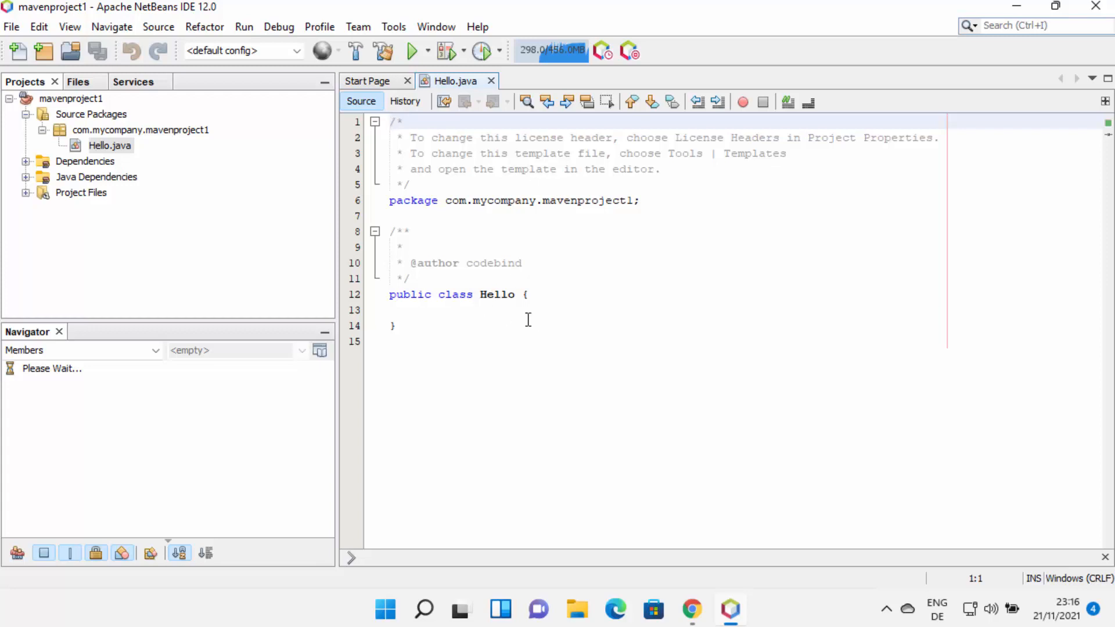
Insert a public static void main method into the Hello class by expanding the psvm abbreviation
click(552, 299)
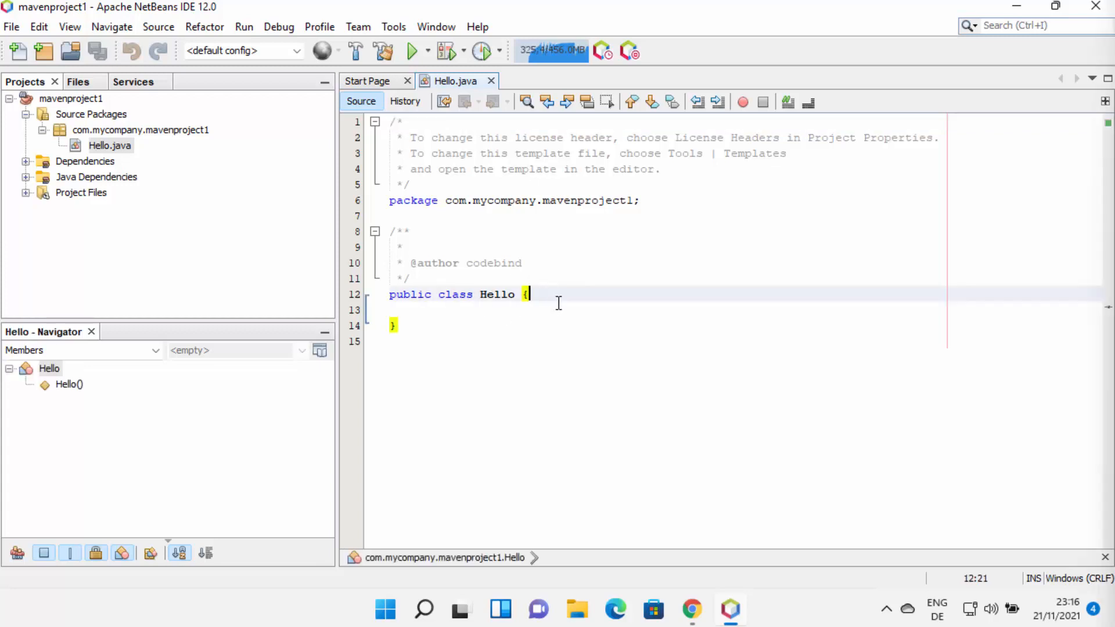
click(558, 303)
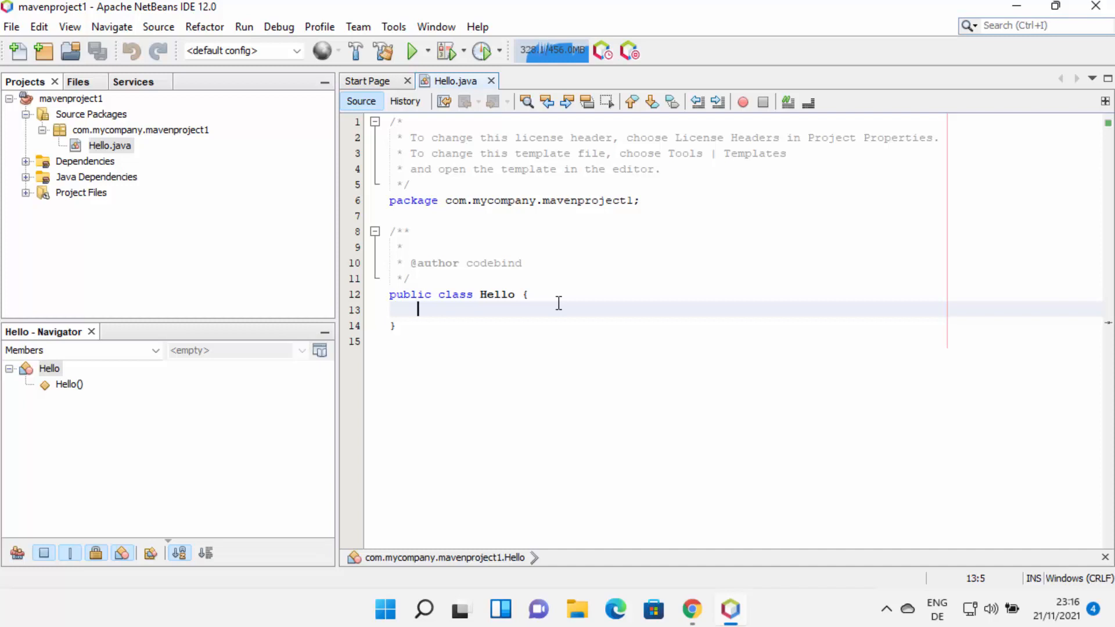
text(psvm)
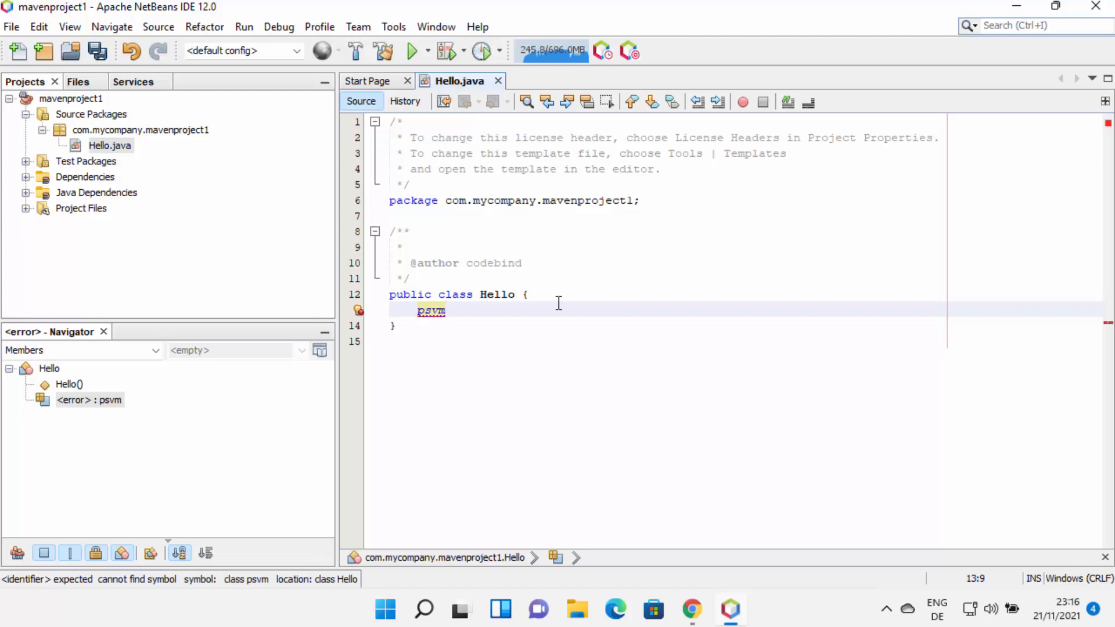
key(ctrl+space)
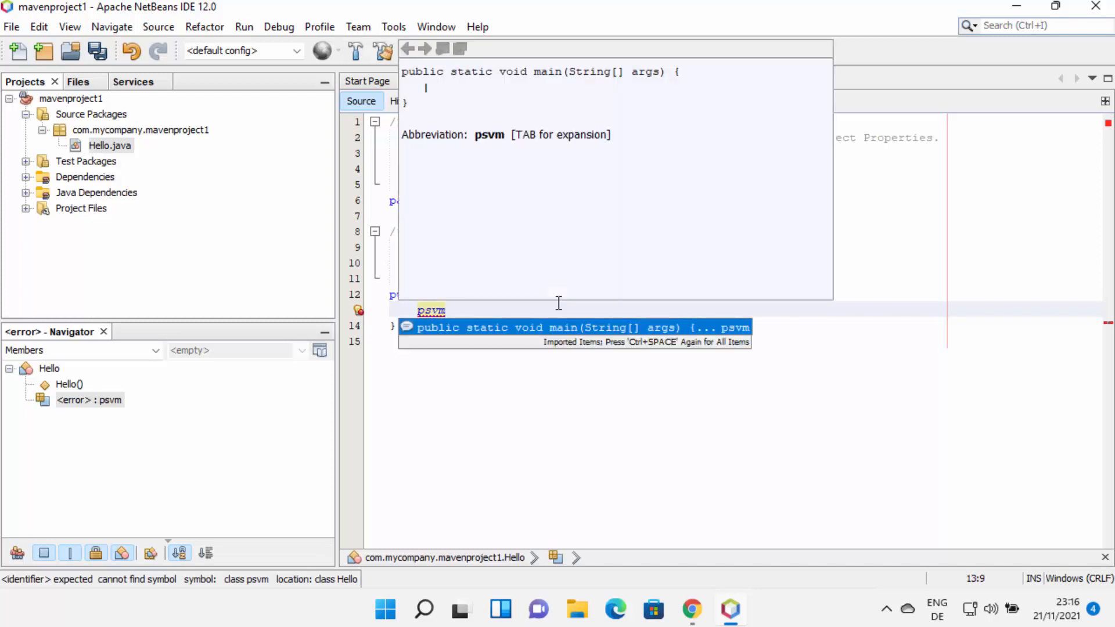
double_click(508, 327)
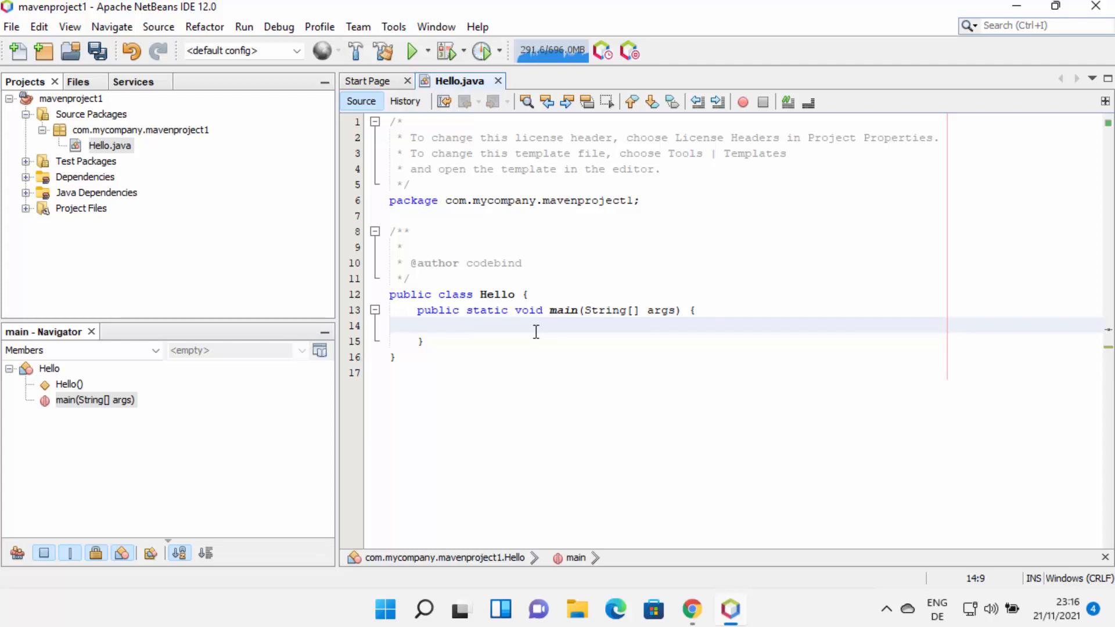
Add the statement System.out.println("Hello World"); inside the main method
text(System)
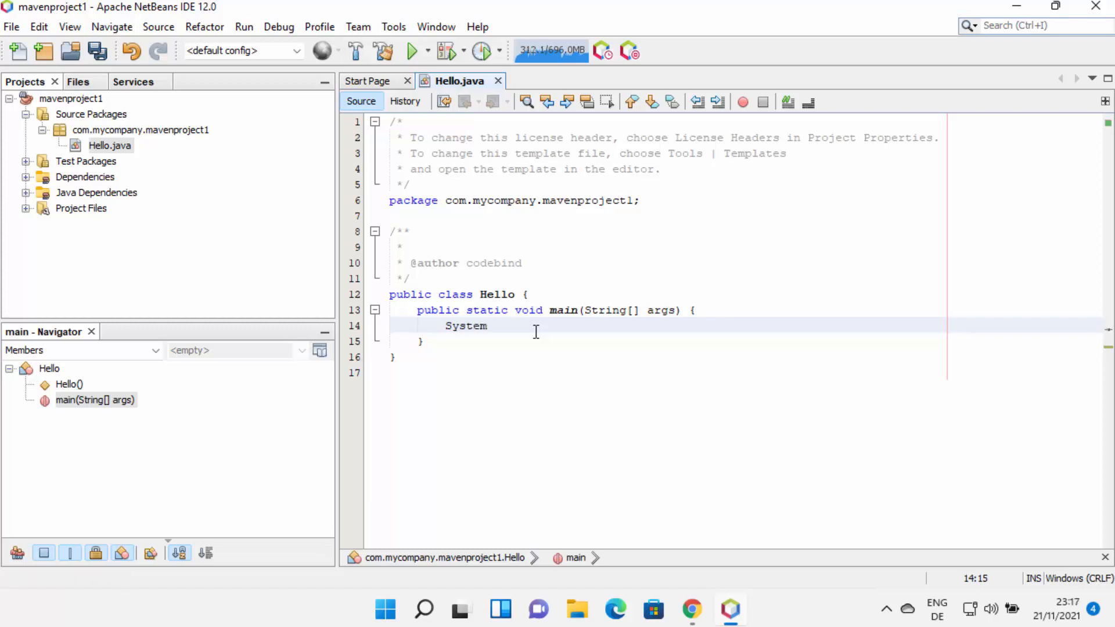
text(.out)
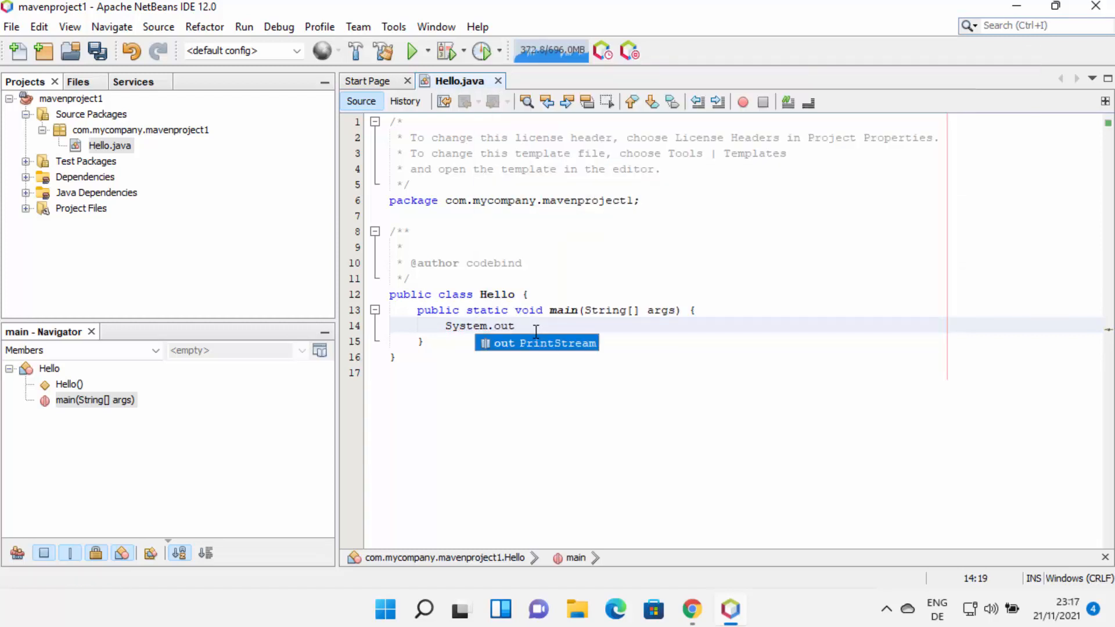
text(.println)
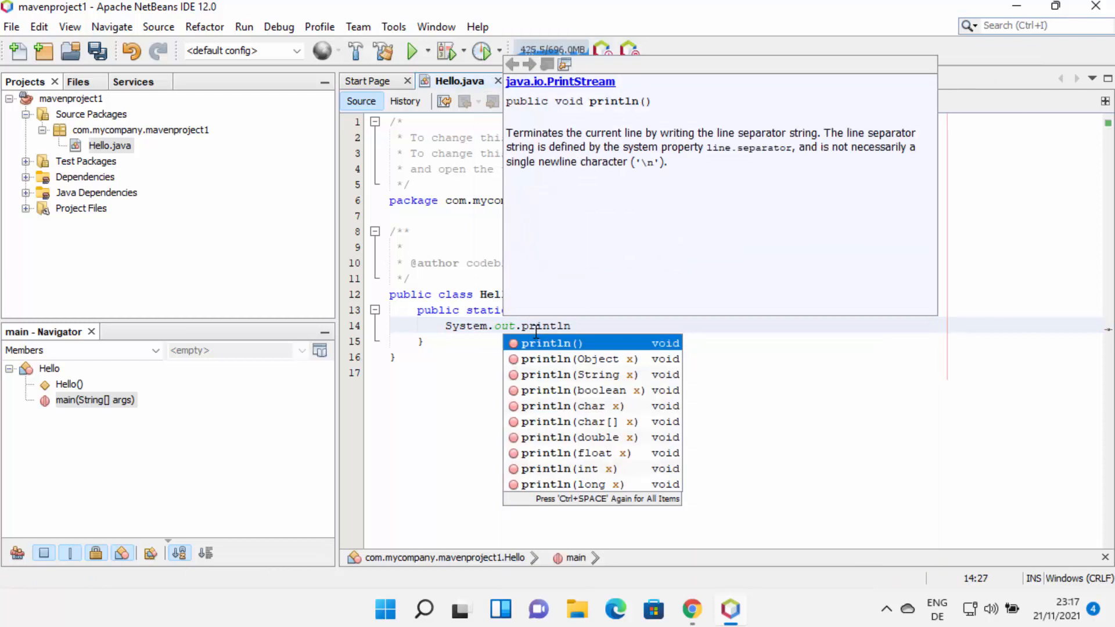
key(Return)
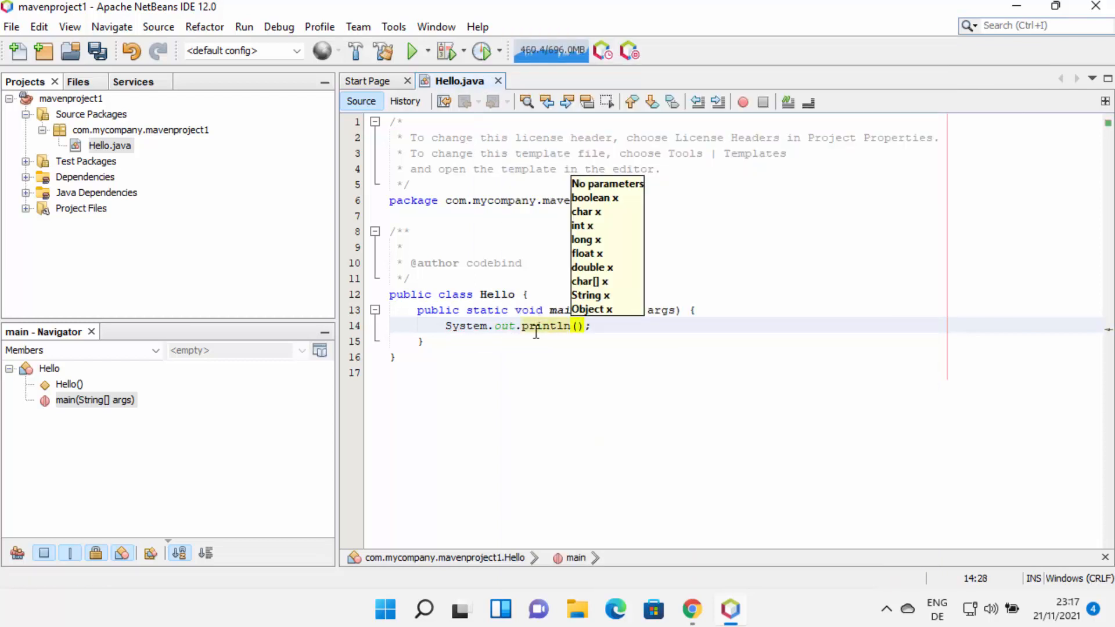
text("Hello World)
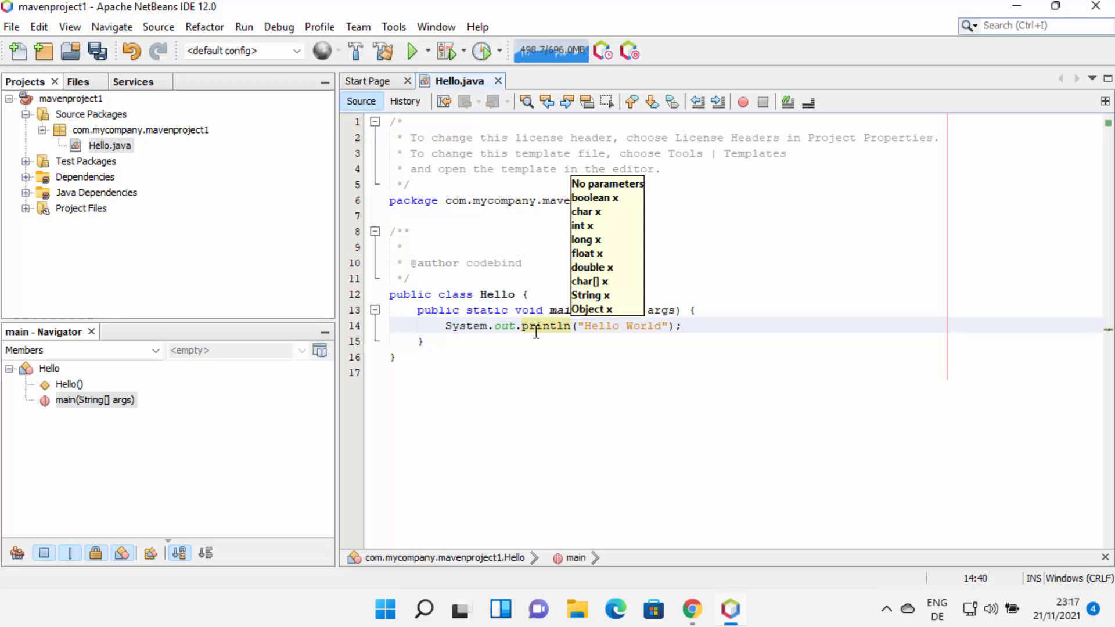
click(551, 370)
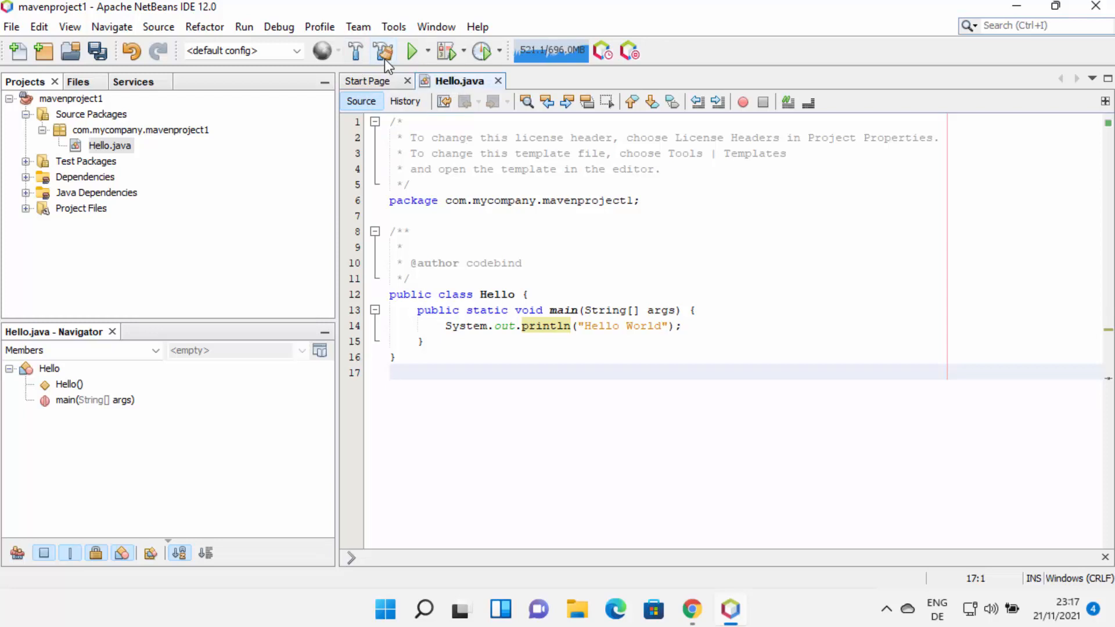
Build mavenproject1 and check the build result in the output
click(357, 57)
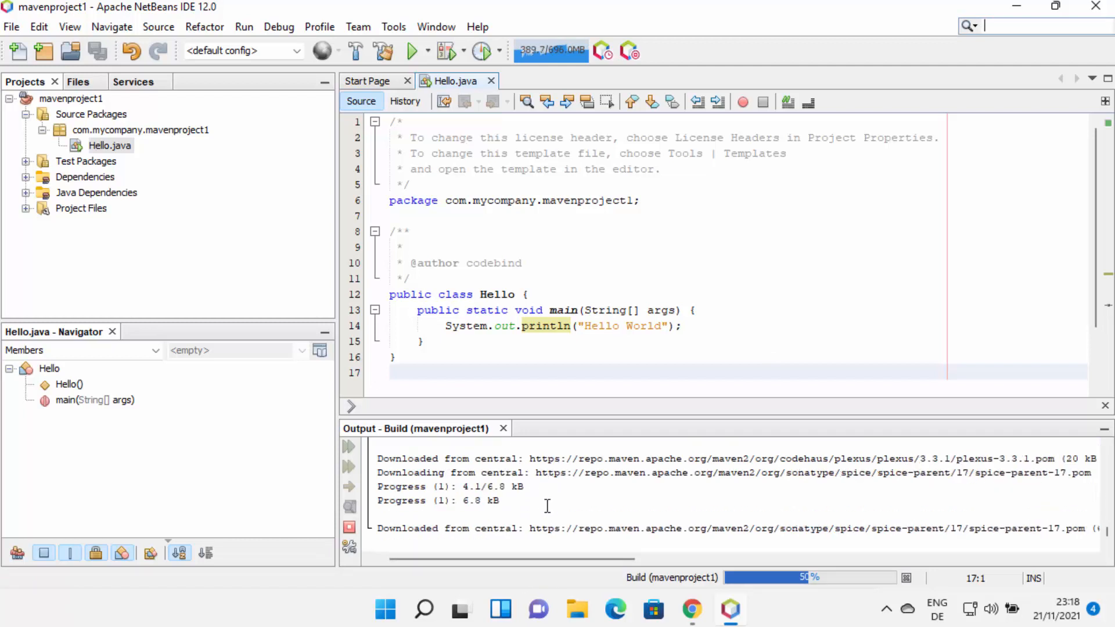
click(578, 326)
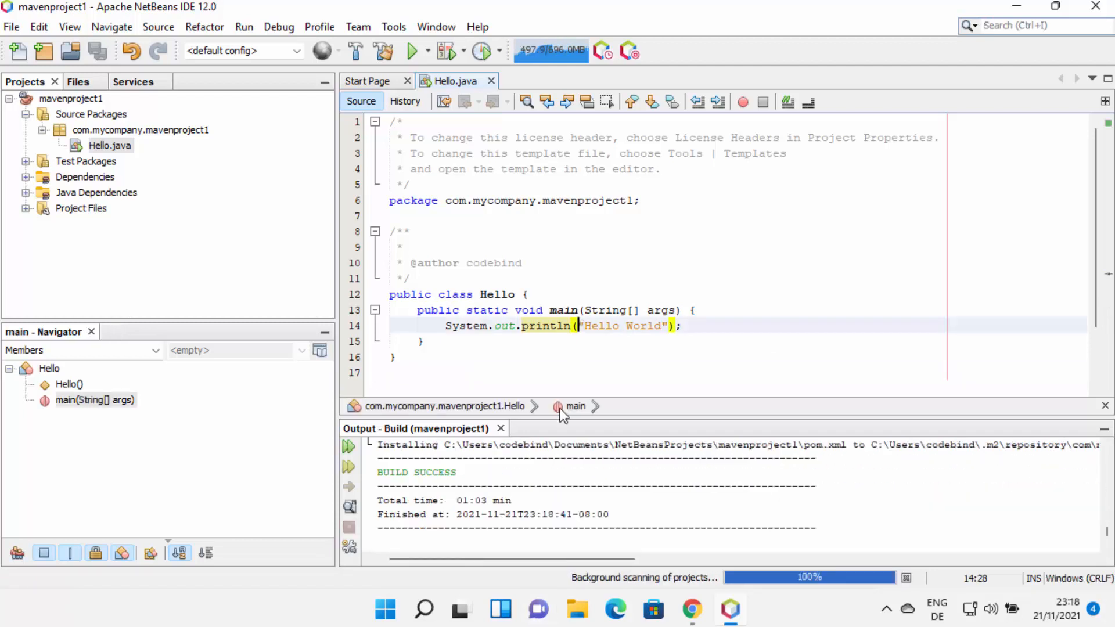
drag(462, 472, 374, 471)
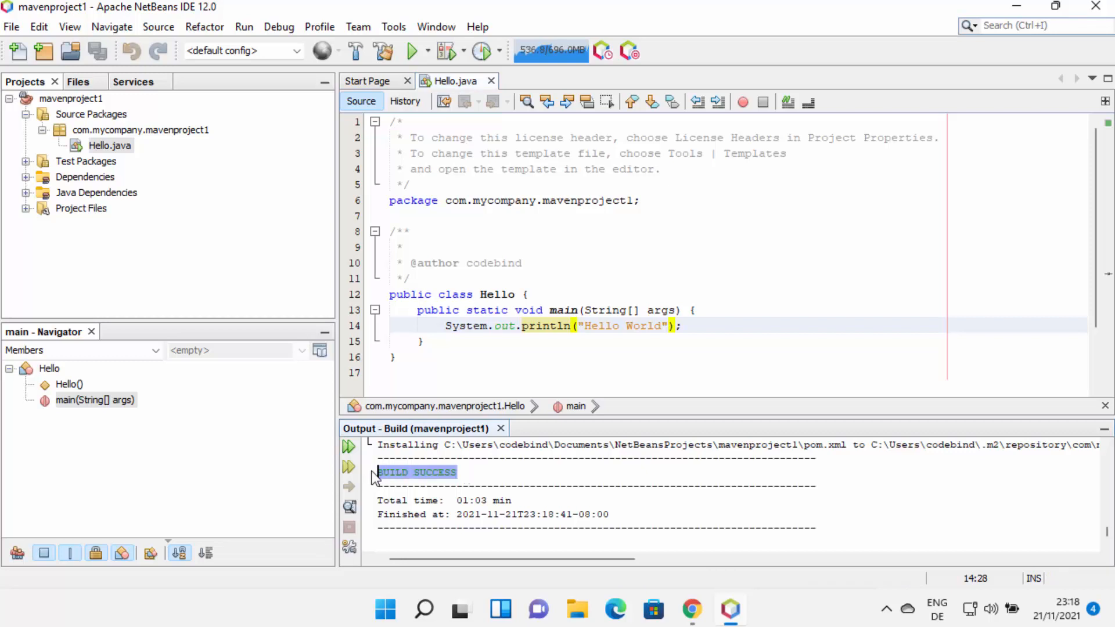
click(482, 473)
Run the project with com.mycompany.mavenproject1.Hello as main class for the current IDE session, and compare the output with the string in the println statement
click(413, 53)
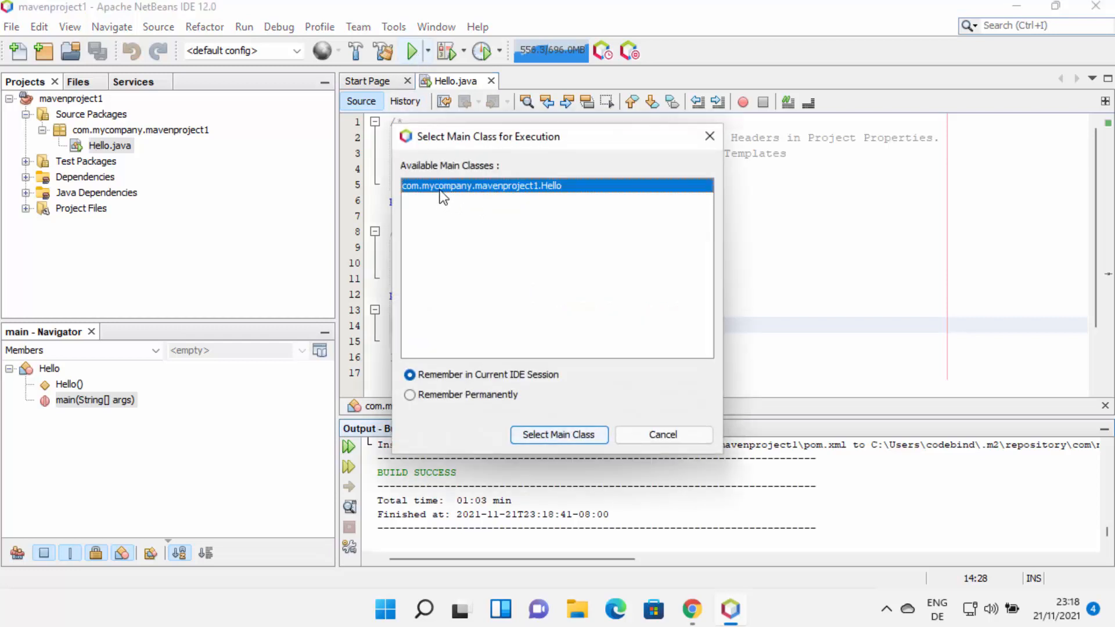
click(545, 434)
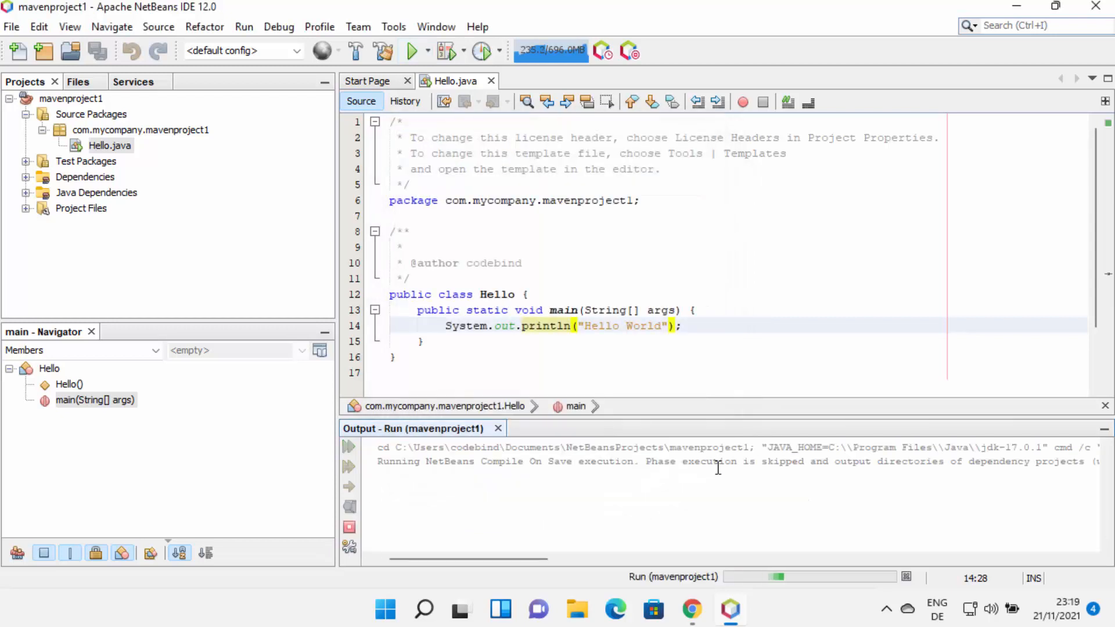
drag(448, 486, 380, 491)
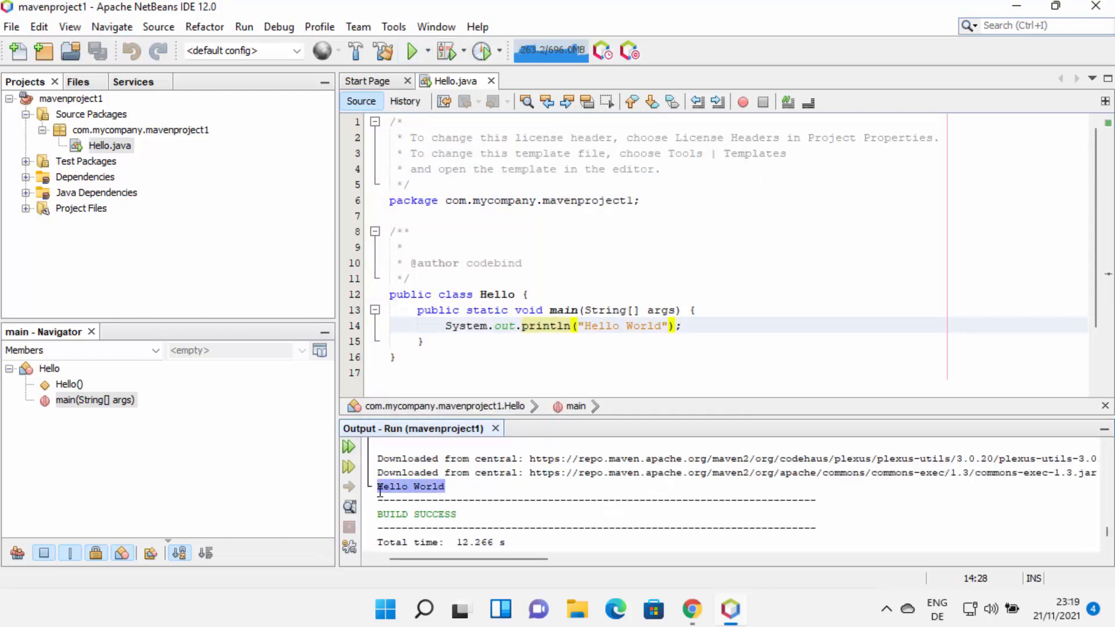
scroll(433, 488, down, 1)
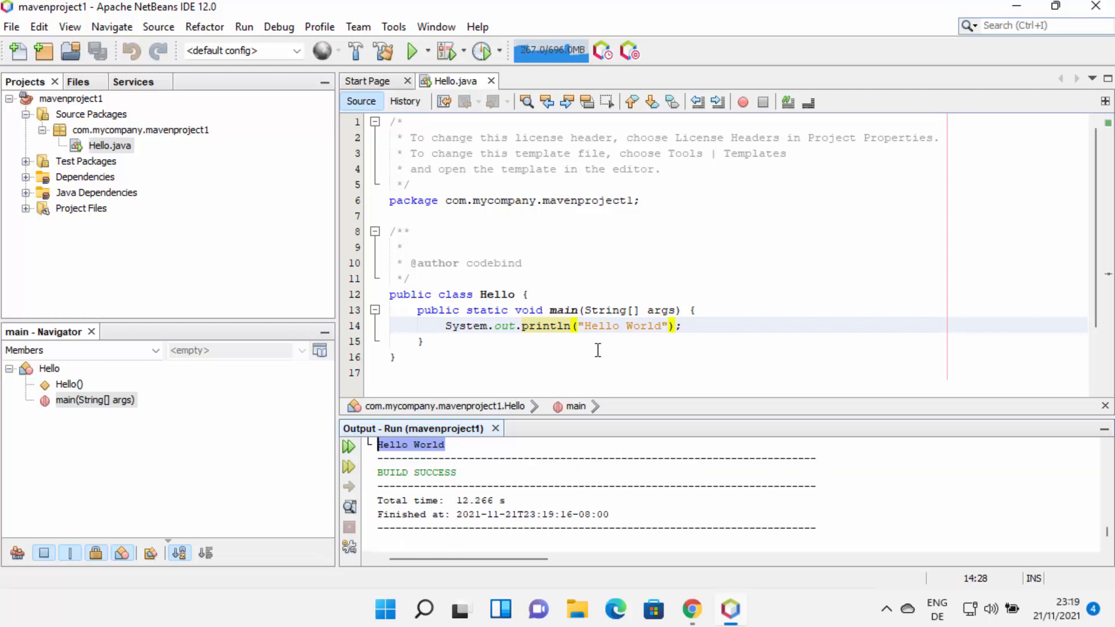
drag(584, 326, 664, 326)
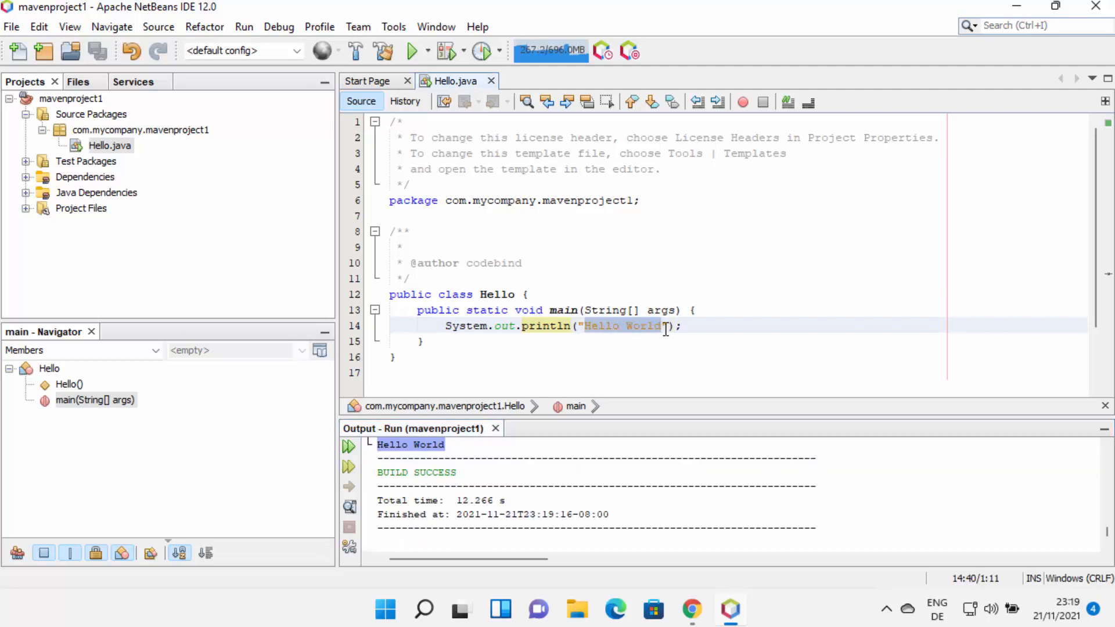
click(720, 320)
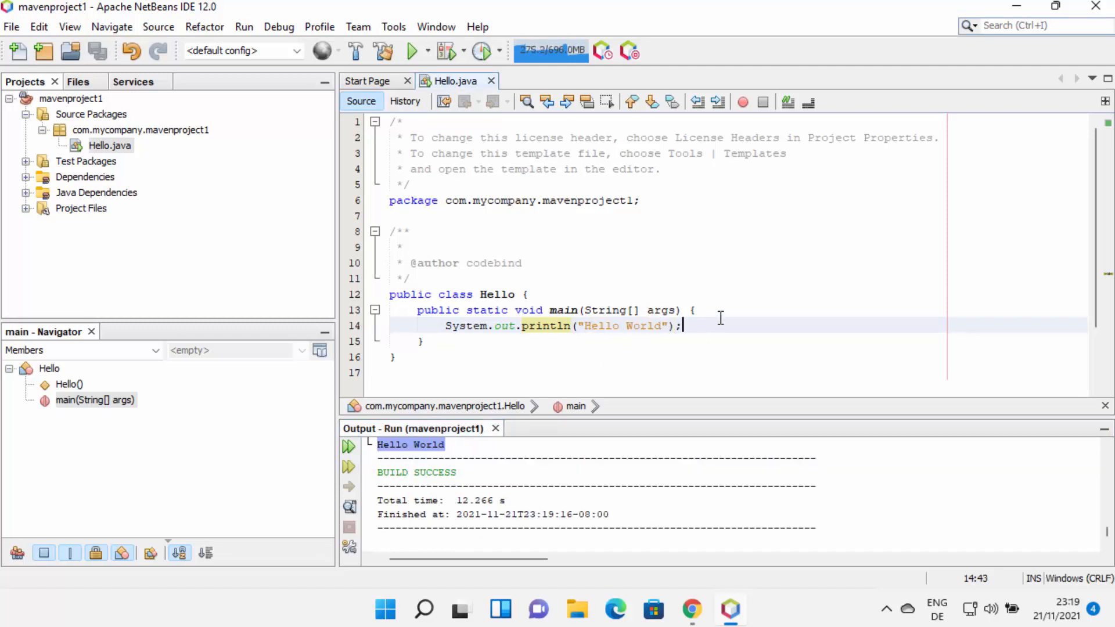